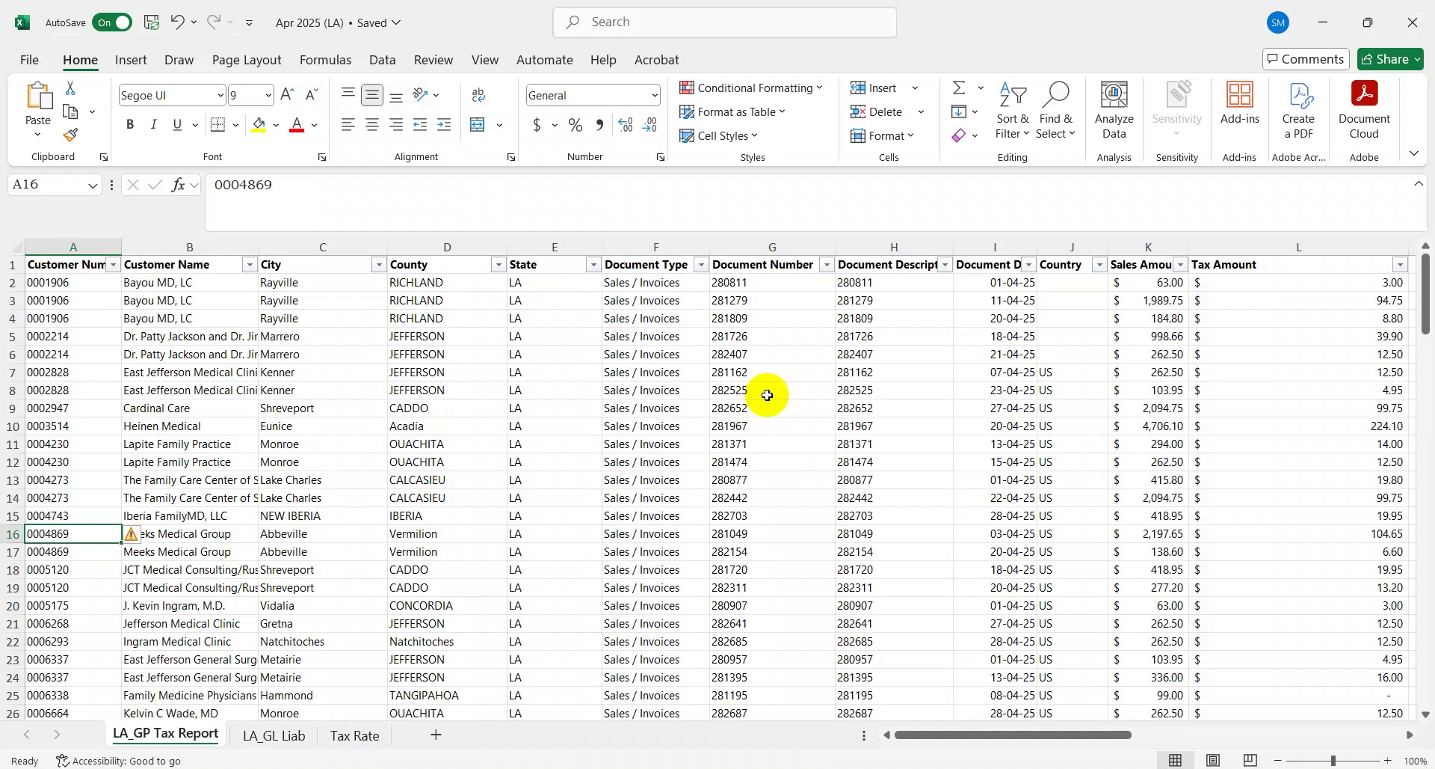
Review the column headers of the LA_GP Tax Report sheet, from Customer Number through Document Number.
key("Up")
key("Up")
key("Up")
key("Up")
key("Up")
key("Up")
key("Up")
key("Up")
key("Up")
key("Up")
key("Up")
key("Up")
key("Up")
key("Up")
key("Up")
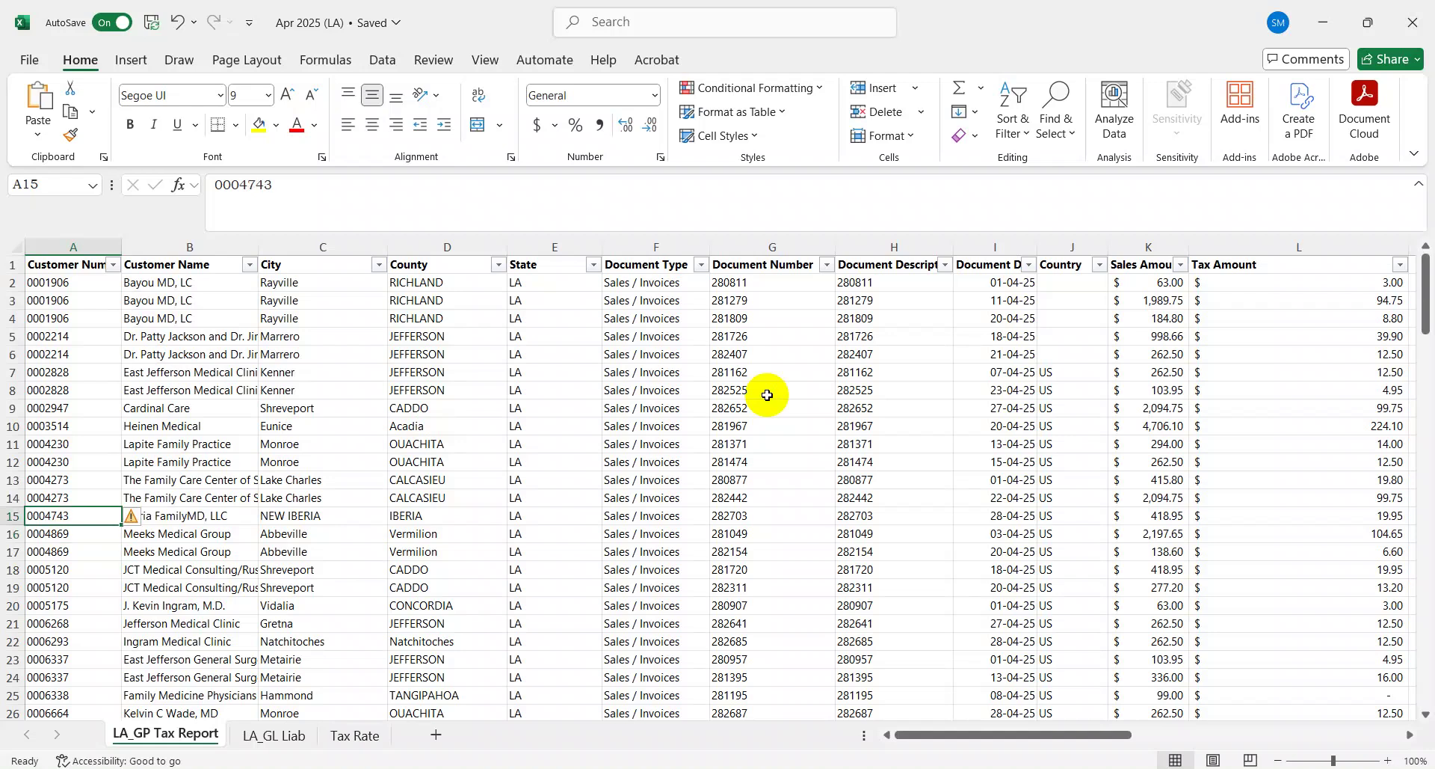
key("Right")
key("Right")
key("Right")
key("Right")
key("Right")
key("Right")
key("Left")
key("Left")
key("Left")
key("Left")
key("Left")
key("Left")
key("Right")
key("Right")
key("Right")
key("Right")
key("Right")
key("Right")
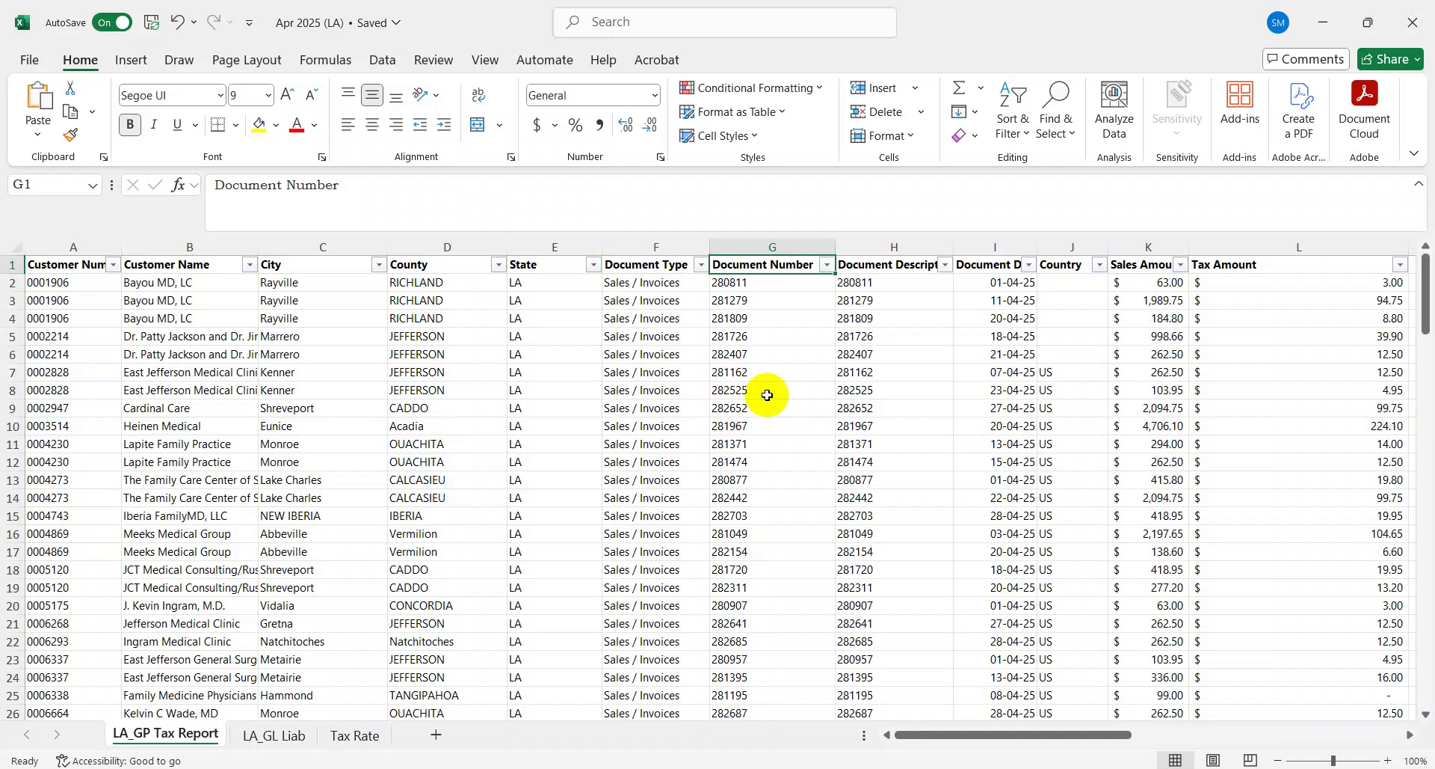
key("Home")
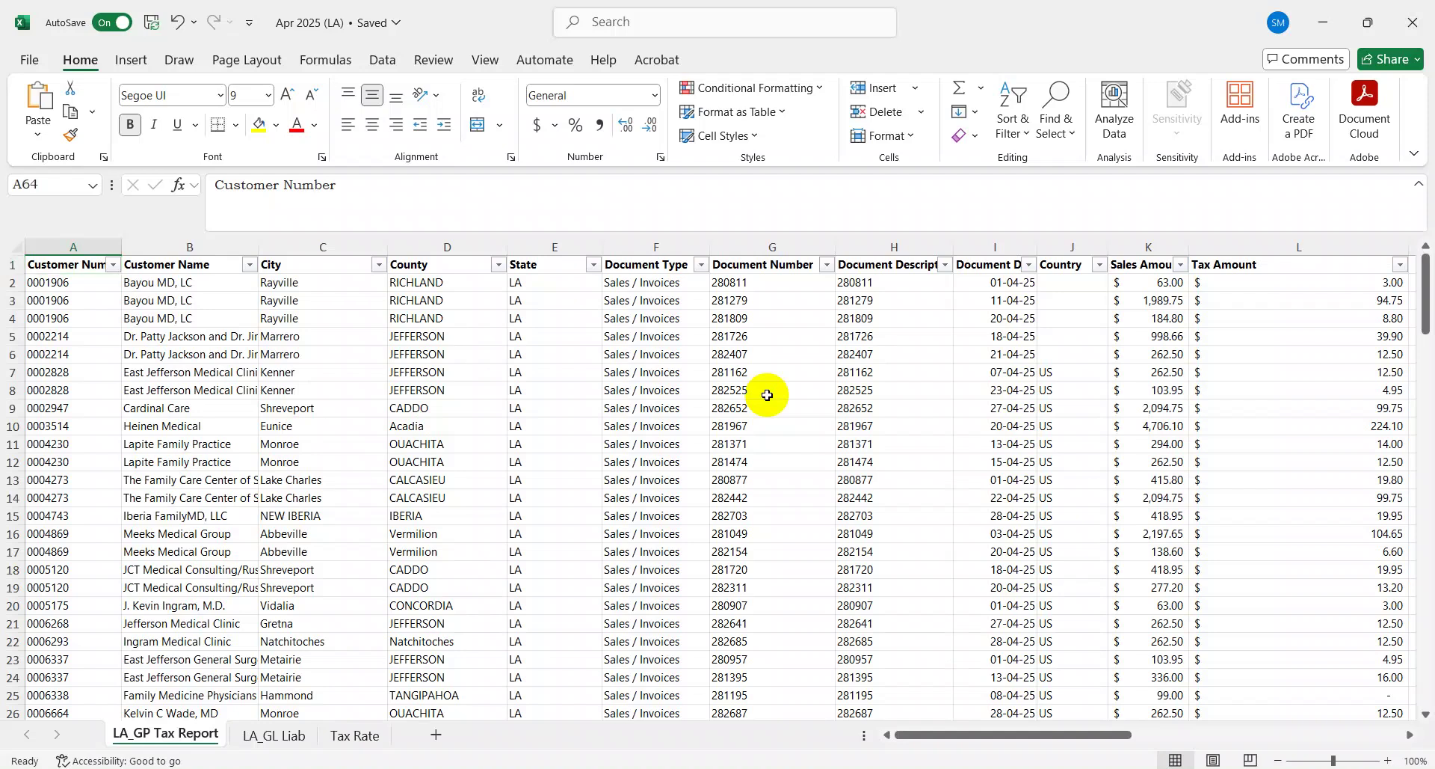
Examine the last invoice rows of the tax report and the parish pivot table below them.
key("ctrl+Down")
key("Up")
key("ctrl+Right")
key("Home")
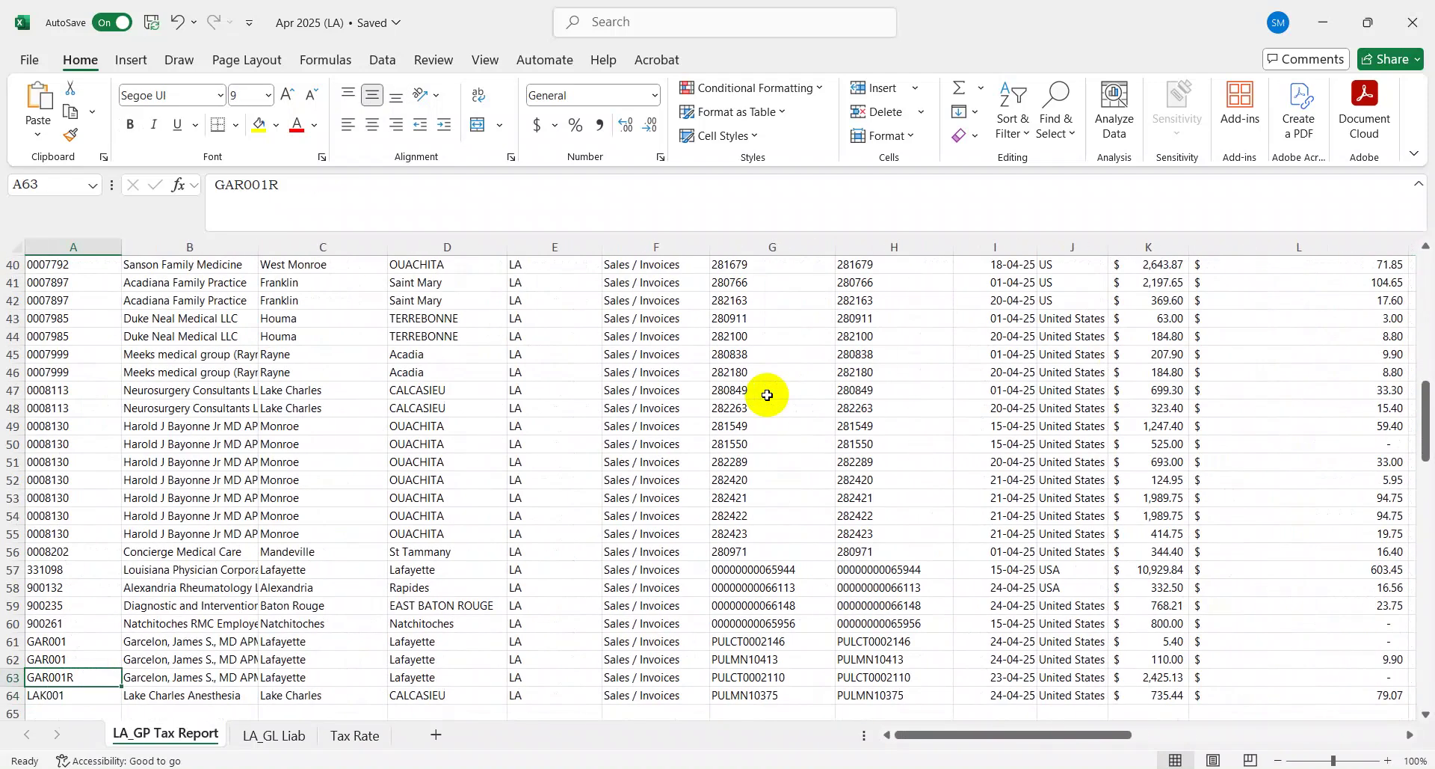
key("Page_Down")
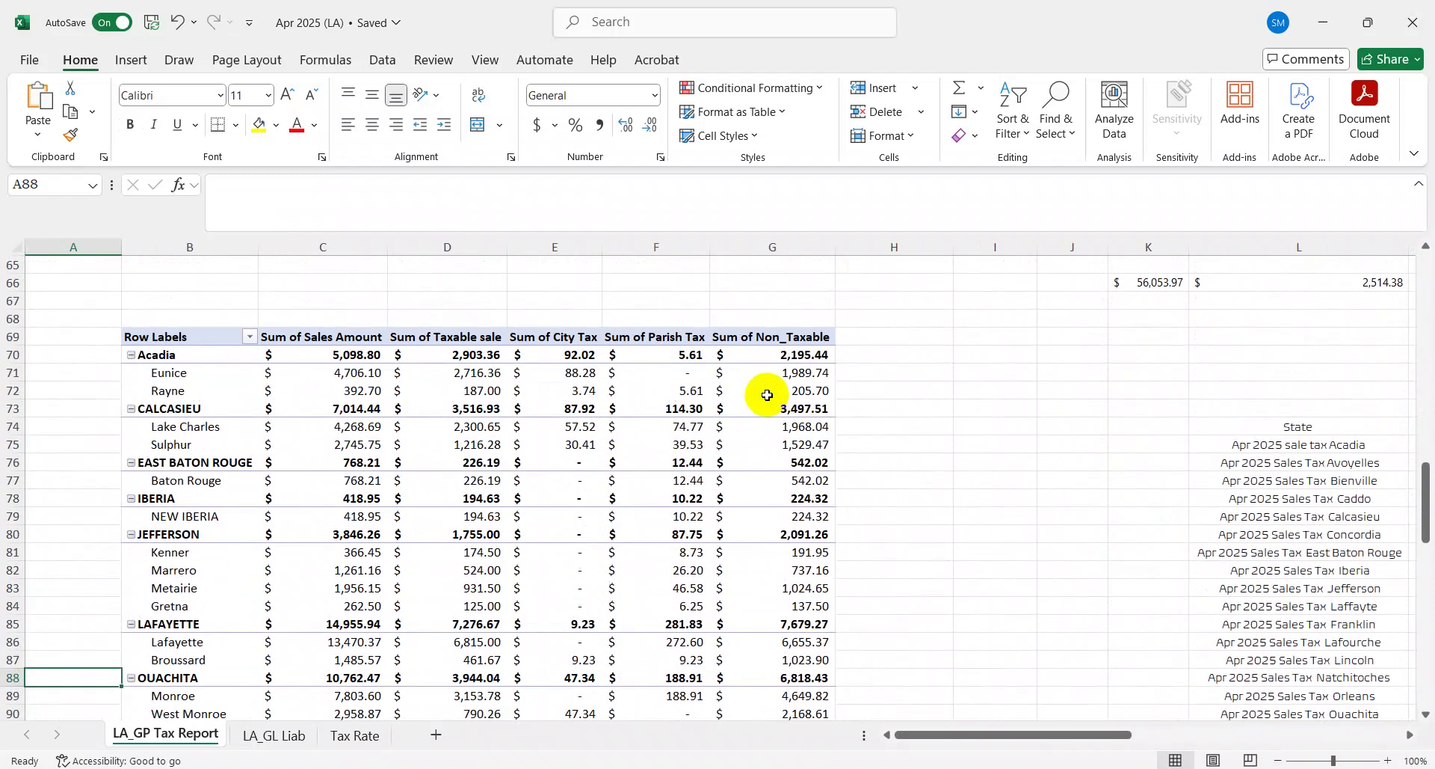
key("ctrl+Up")
key("Right")
key("ctrl+Down")
key("ctrl+Up")
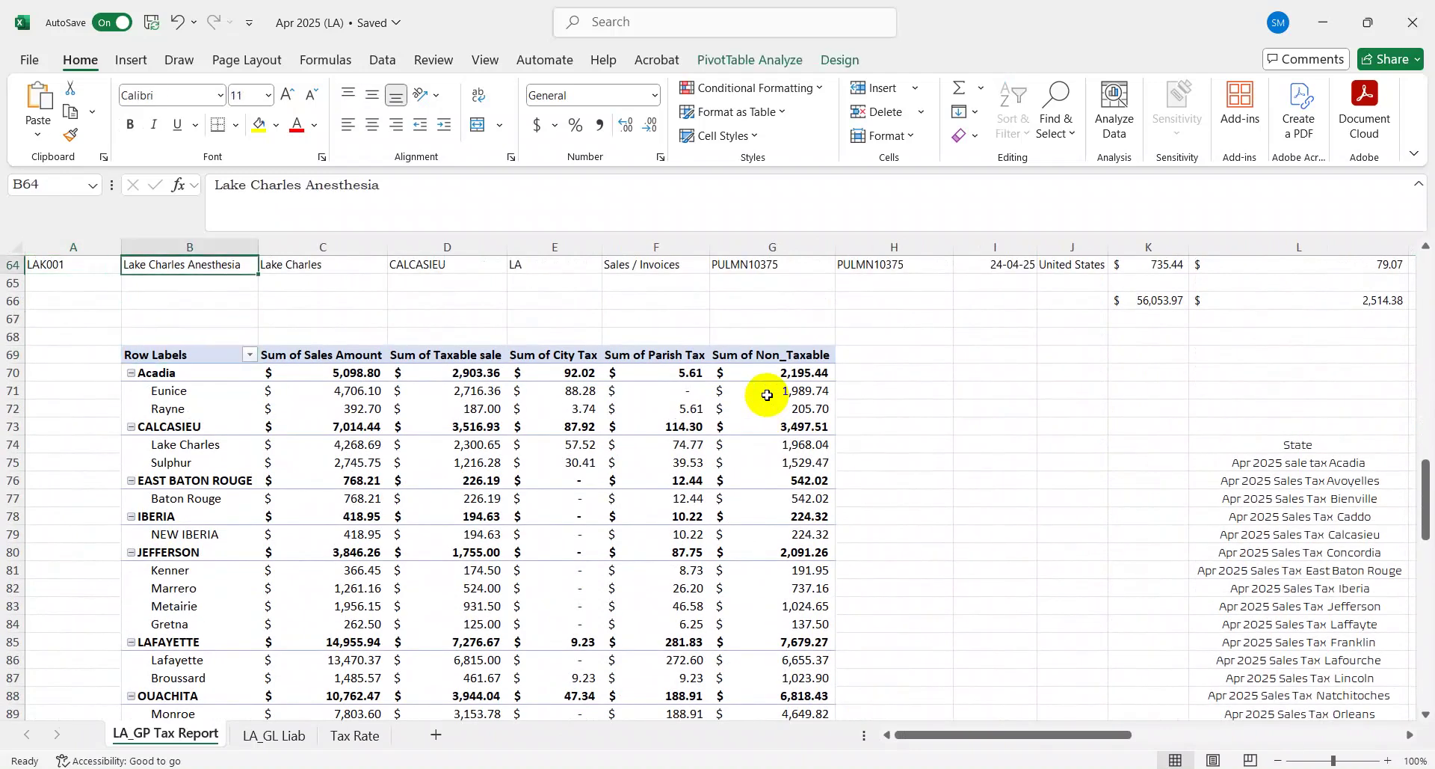
key("ctrl+Up")
key("ctrl+Down")
key("ctrl+Down")
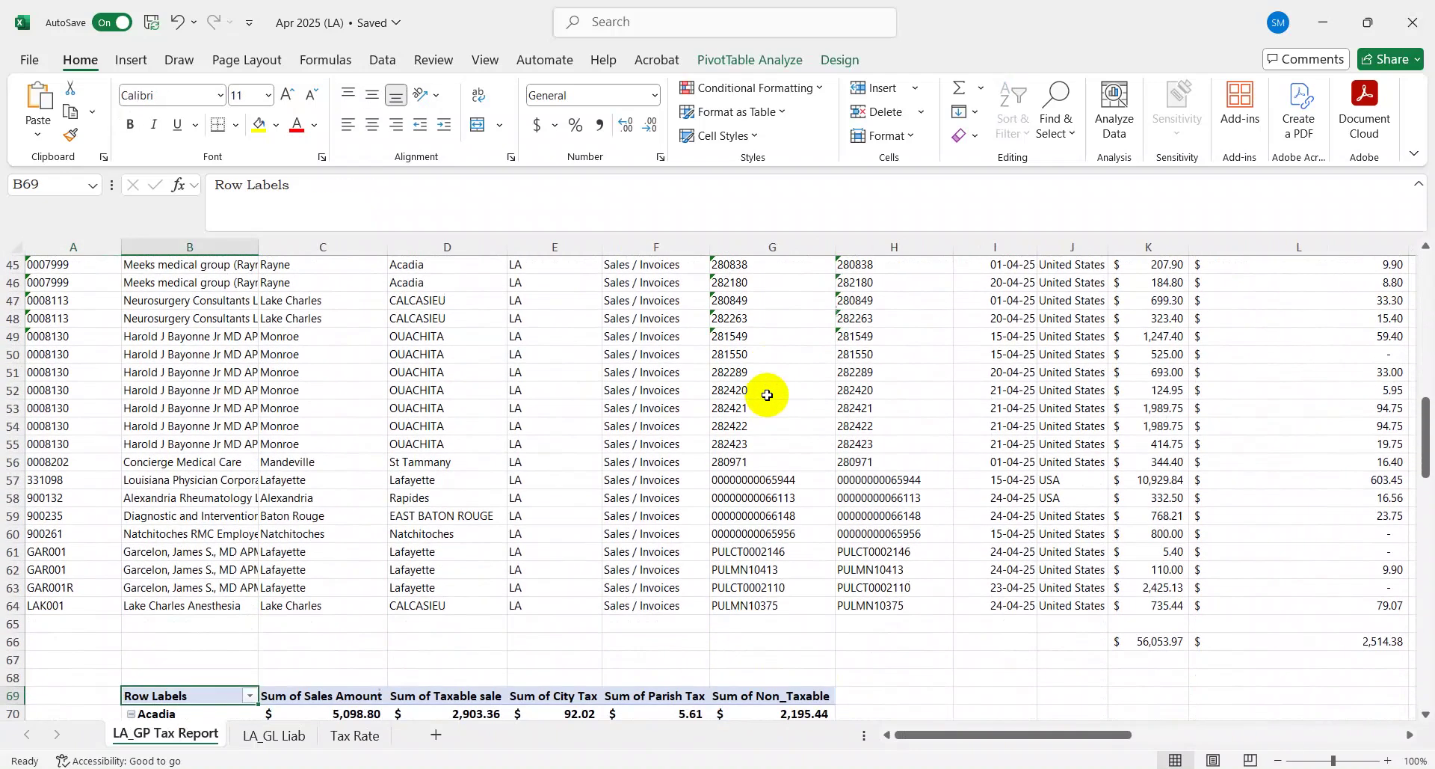
Inspect the end of the Sales Amount column and the area between the pivot table and the April 2025 sales tax list.
key("ctrl+Up")
key("Right")
key("Right")
key("Right")
key("Right")
key("Right")
key("Right")
key("Right")
key("Right")
key("Right")
key("Down")
key("Down")
key("Down")
key("Down")
key("Down")
key("Down")
key("Down")
key("Down")
key("Down")
key("Down")
key("Down")
key("Down")
key("Down")
key("Down")
key("Down")
key("Down")
key("Up")
key("Up")
key("Up")
key("Up")
key("Up")
key("Up")
key("Up")
key("Up")
key("Up")
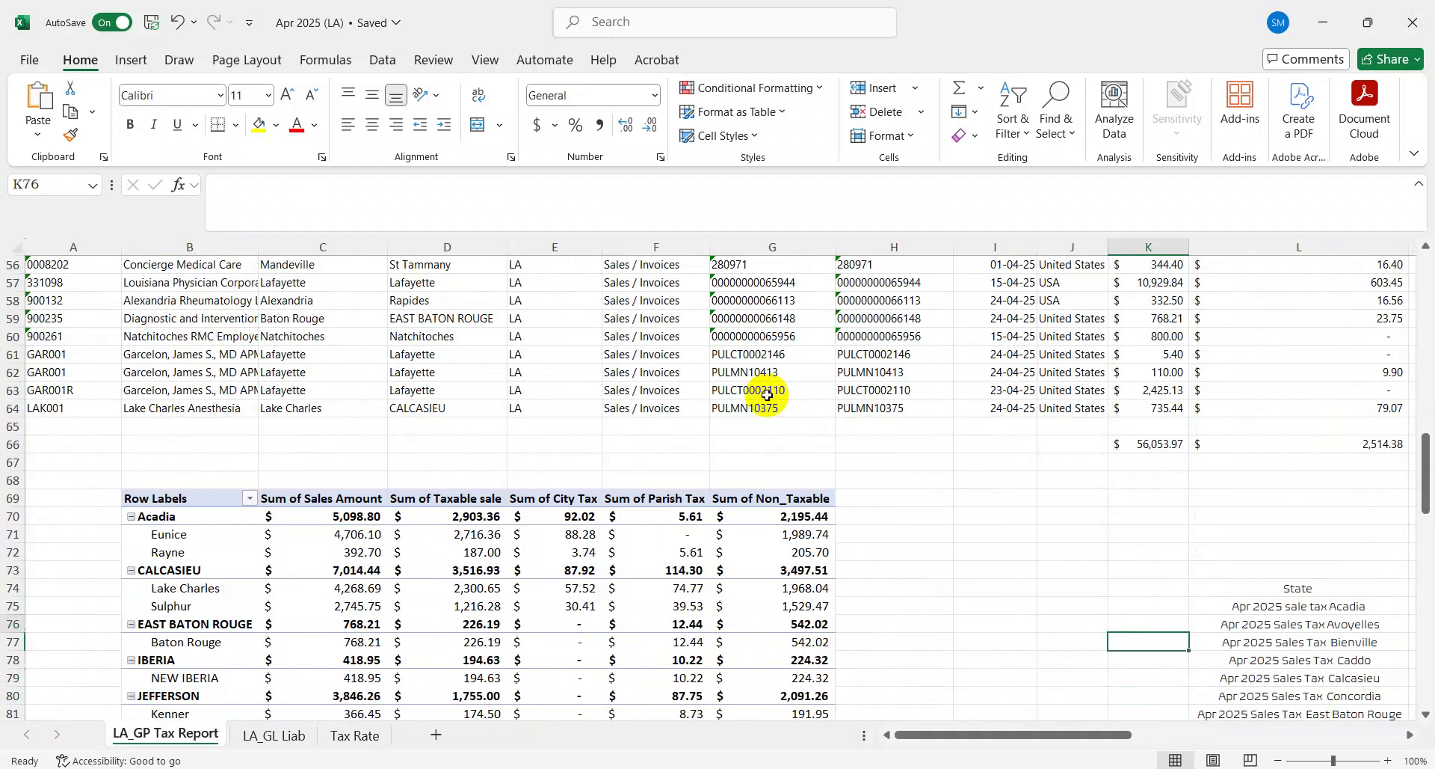
Enter the label LA in cell I70, beside the pivot table.
key("Left")
key("Up")
key("Left")
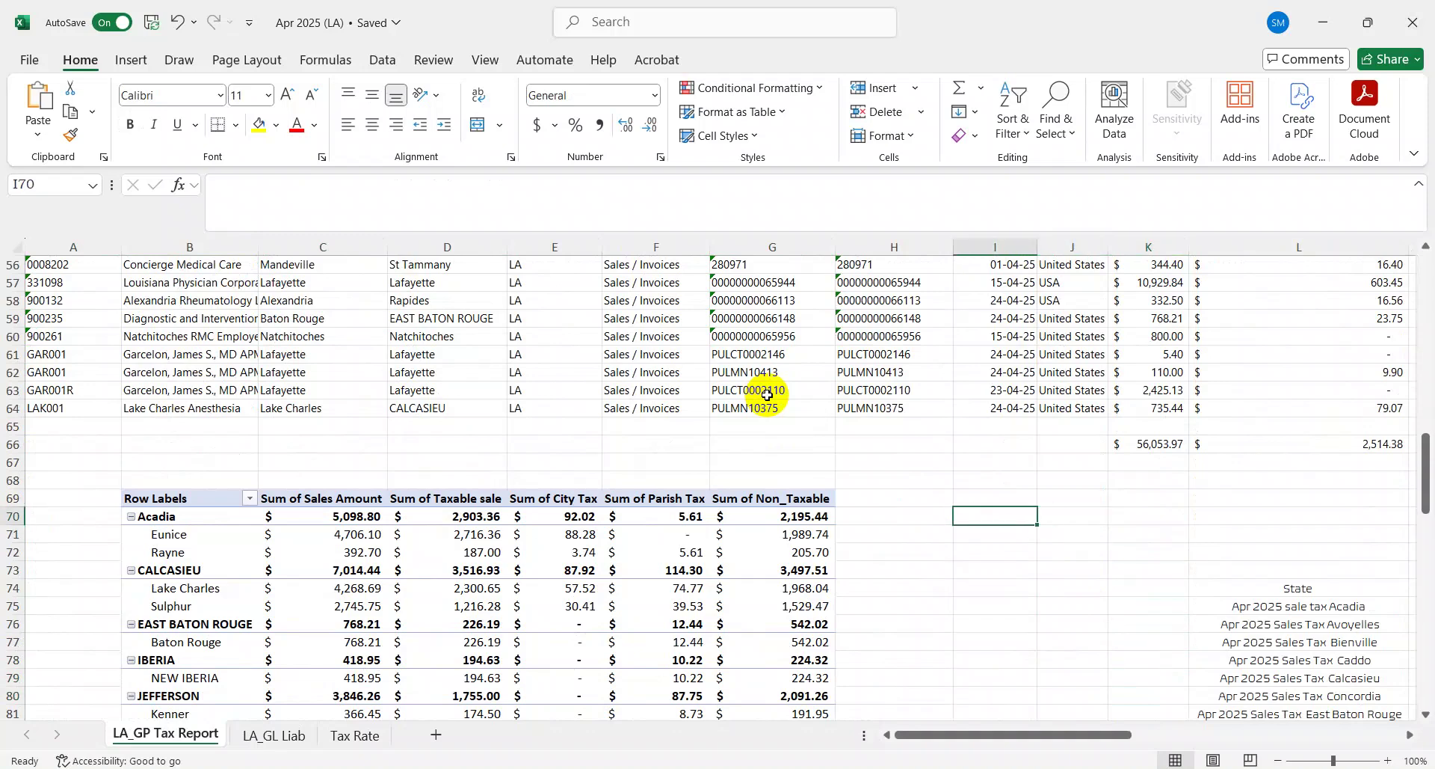
type("LA")
key("Return")
List the two return types beside the LA label: State in J70 and Parish Returns in J71.
key("Up")
key("Right")
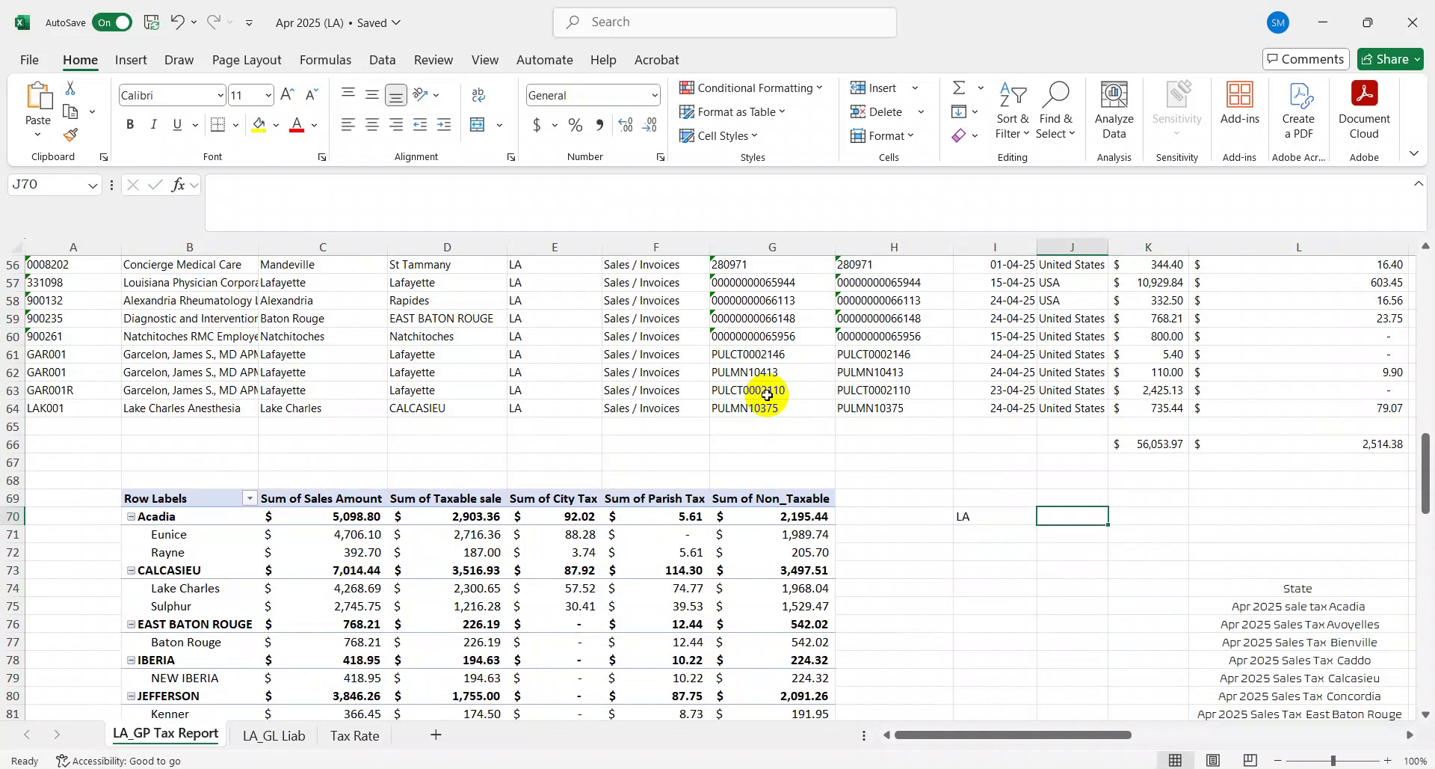
type("Sa")
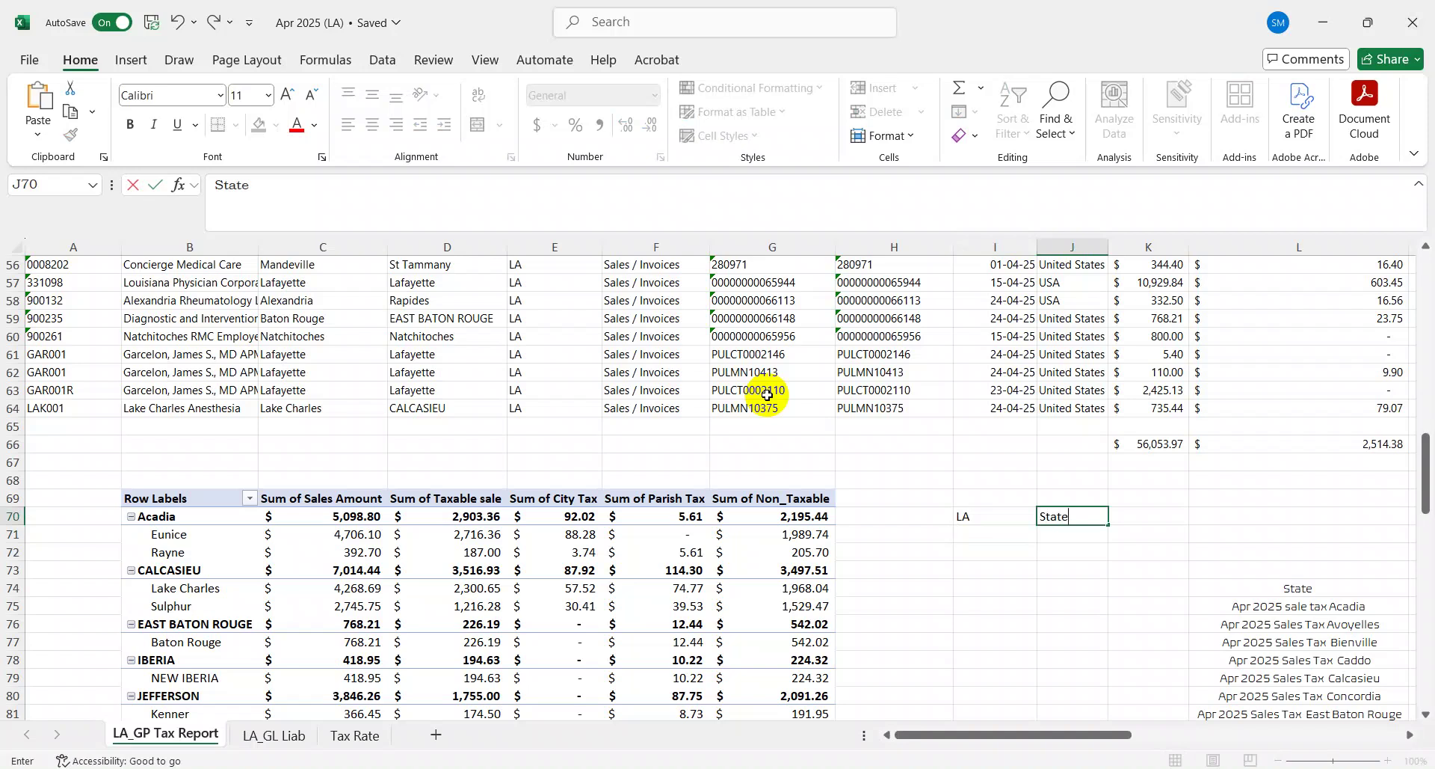
type("ate")
key("Return")
type("Pari")
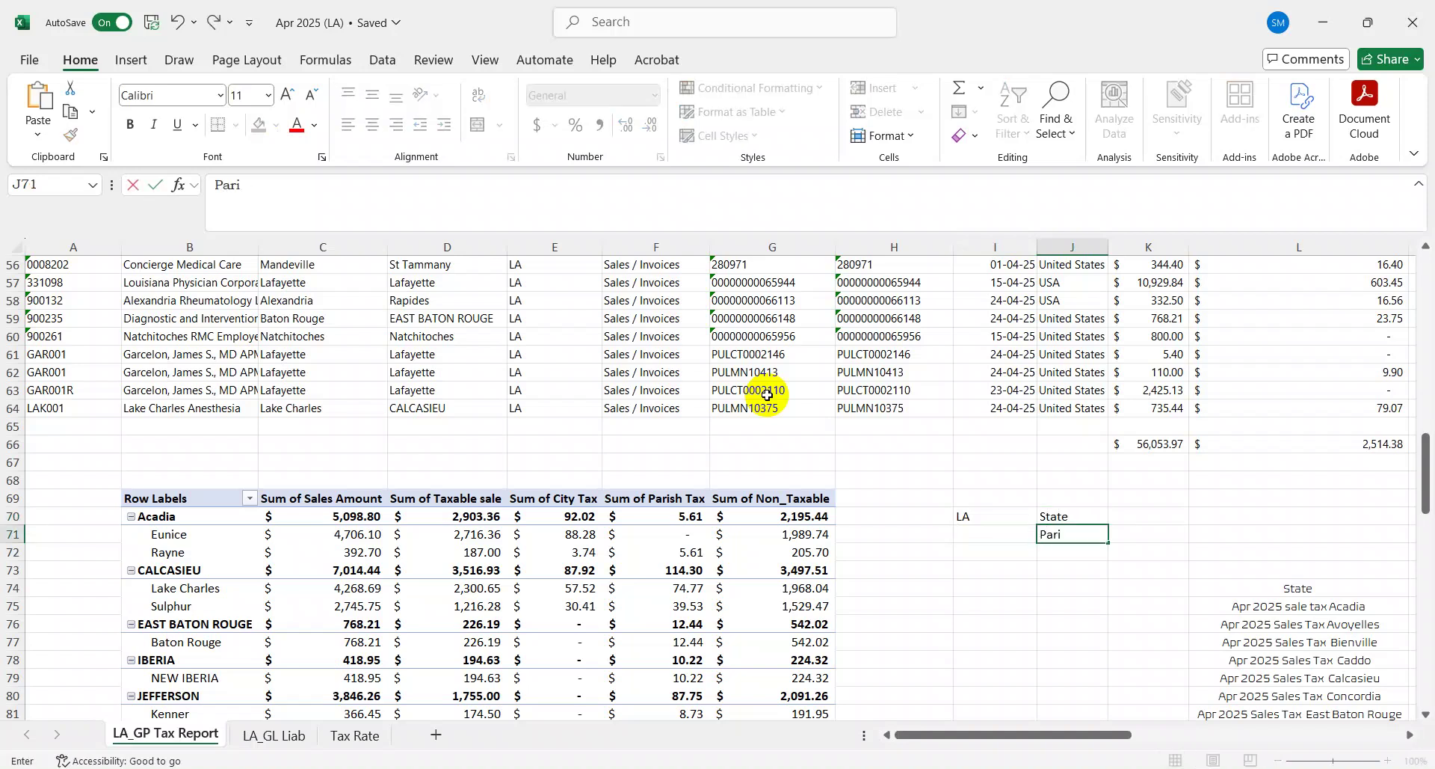
type("sh Returns")
key("Return")
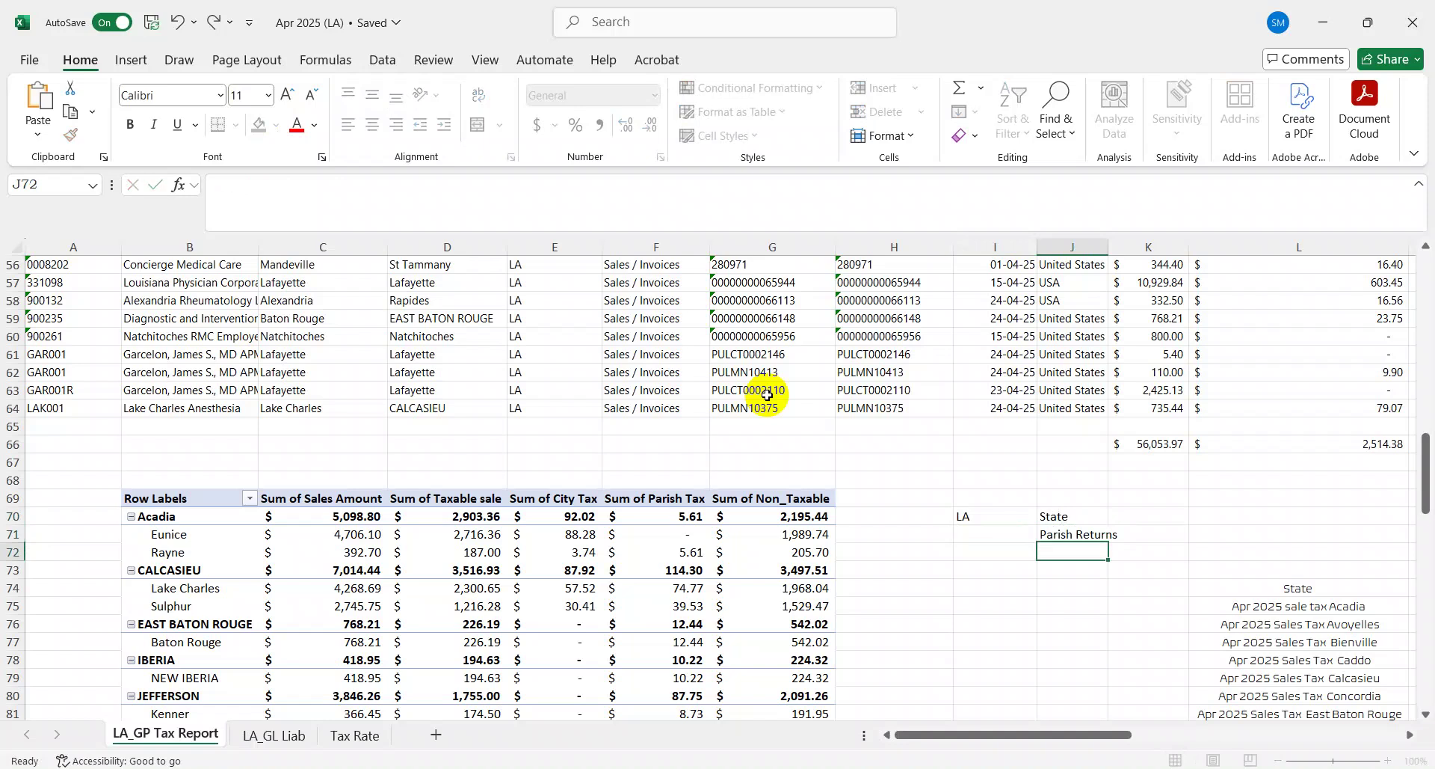
Review the pivot table's parish and city rows and its sales amount, taxable sale, city tax and parish tax columns.
key("Up")
key("ctrl+Left")
key("ctrl+Left")
key("Left")
key("Right")
key("Up")
key("ctrl+Down")
key("ctrl+Up")
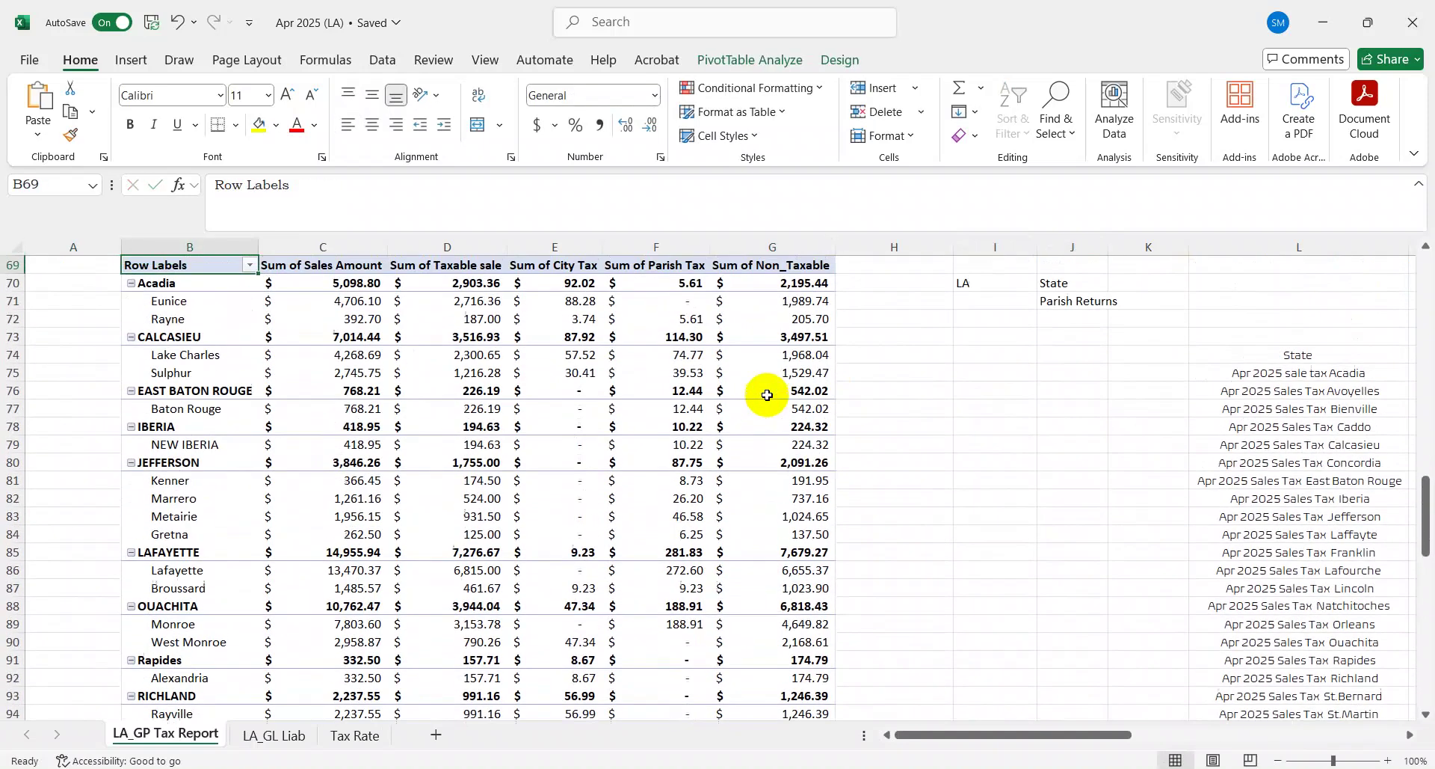
key("Right")
key("Right")
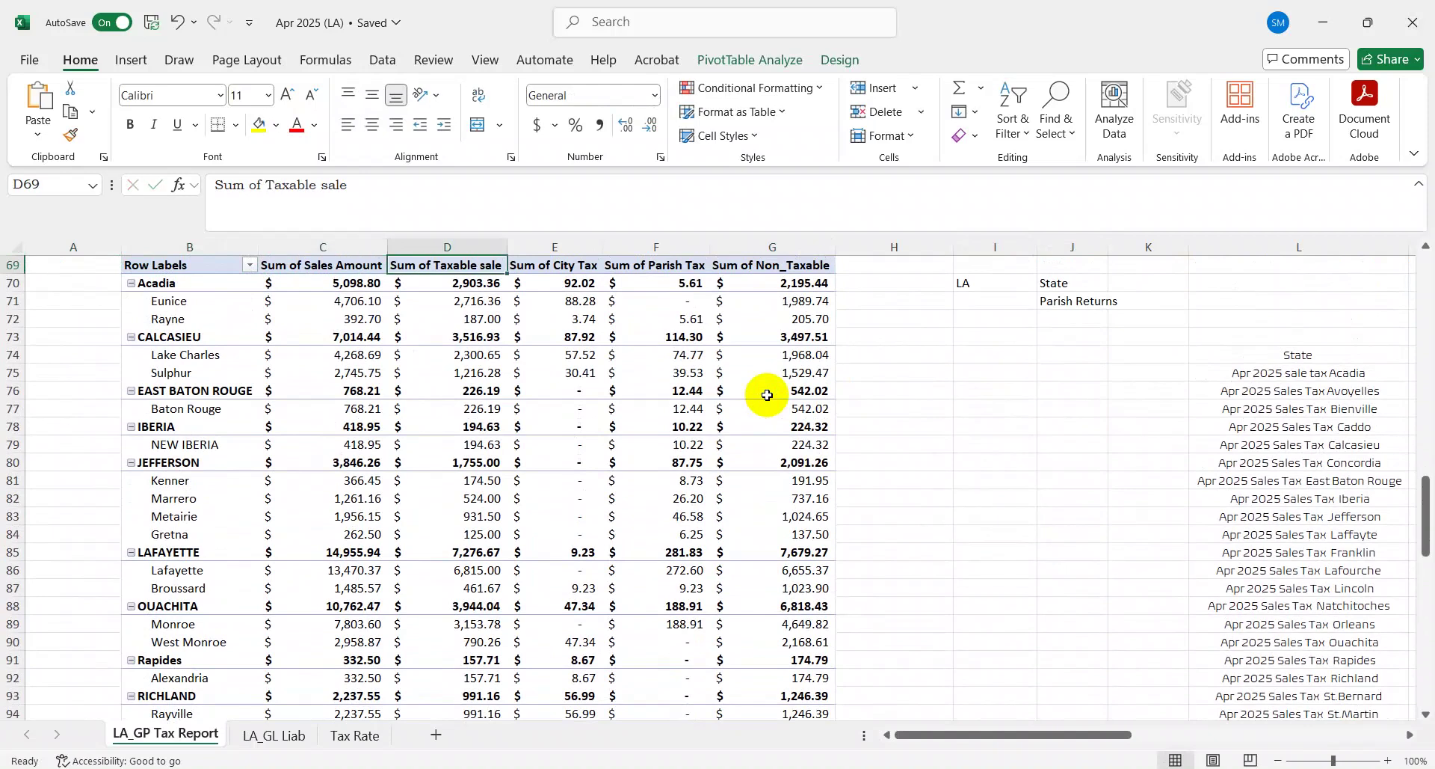
key("Right")
key("Right")
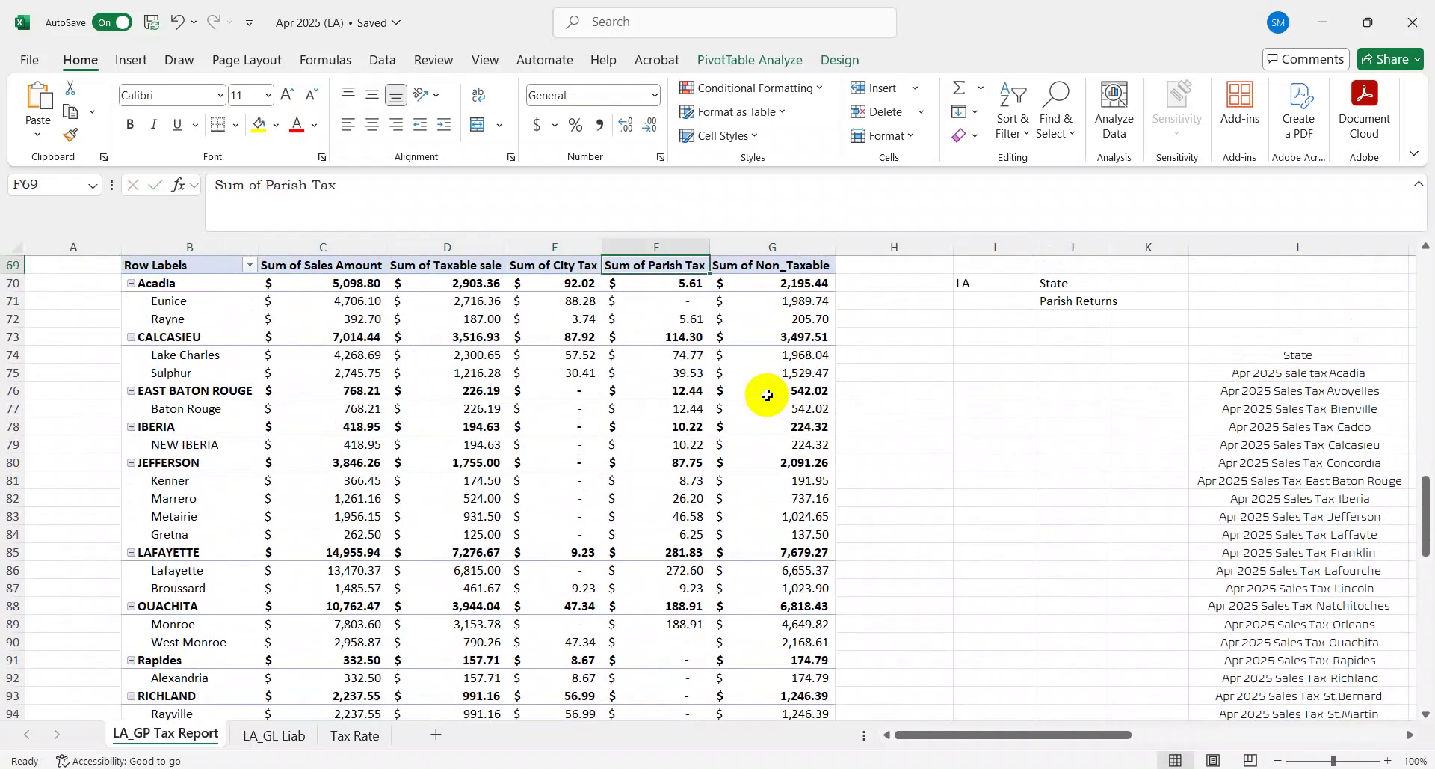
key("ctrl+Left")
key("Down")
key("ctrl+Down")
key("ctrl+Up")
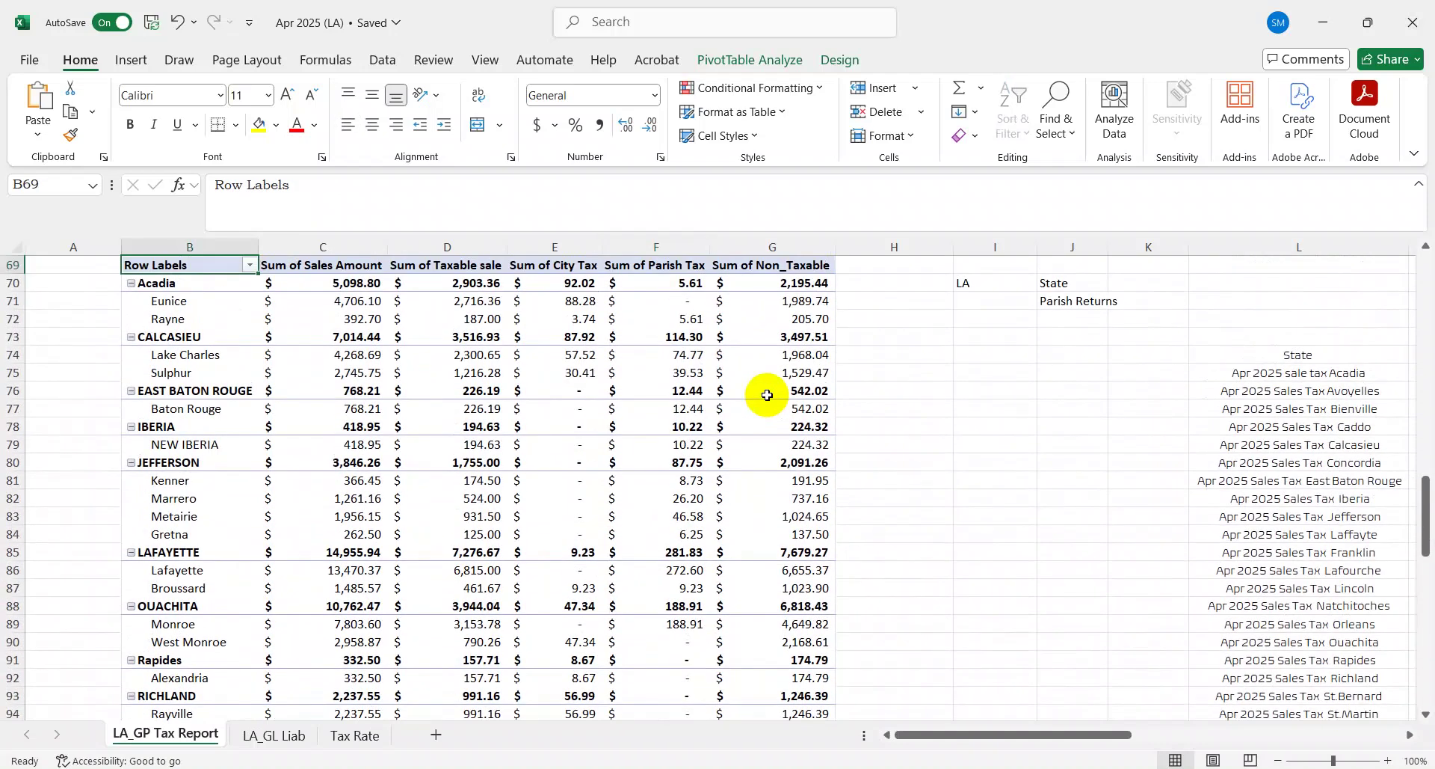
key("ctrl+Up")
key("ctrl+Down")
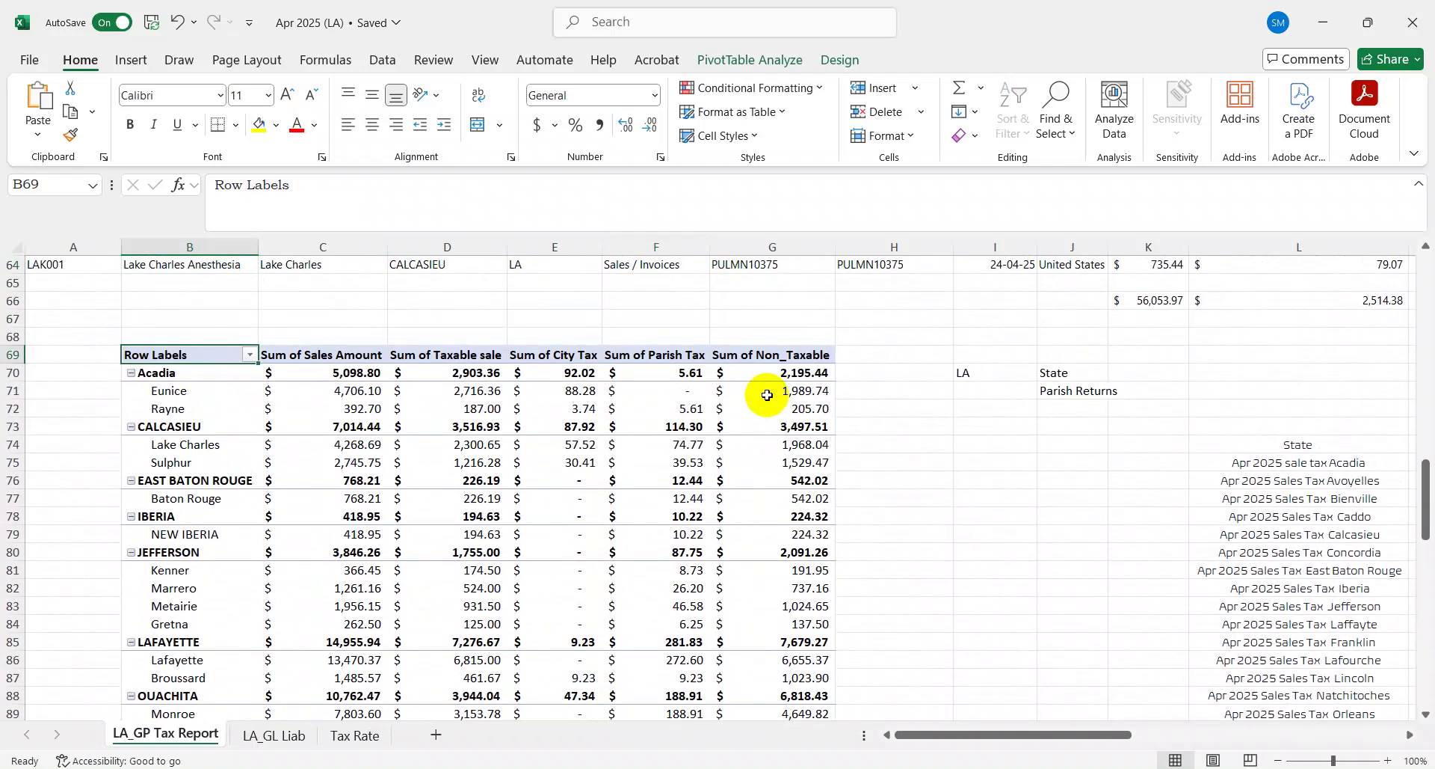
Inspect the City and County columns of the invoice data, including the lookup formula in cell D2.
key("ctrl+Up")
key("ctrl+Up")
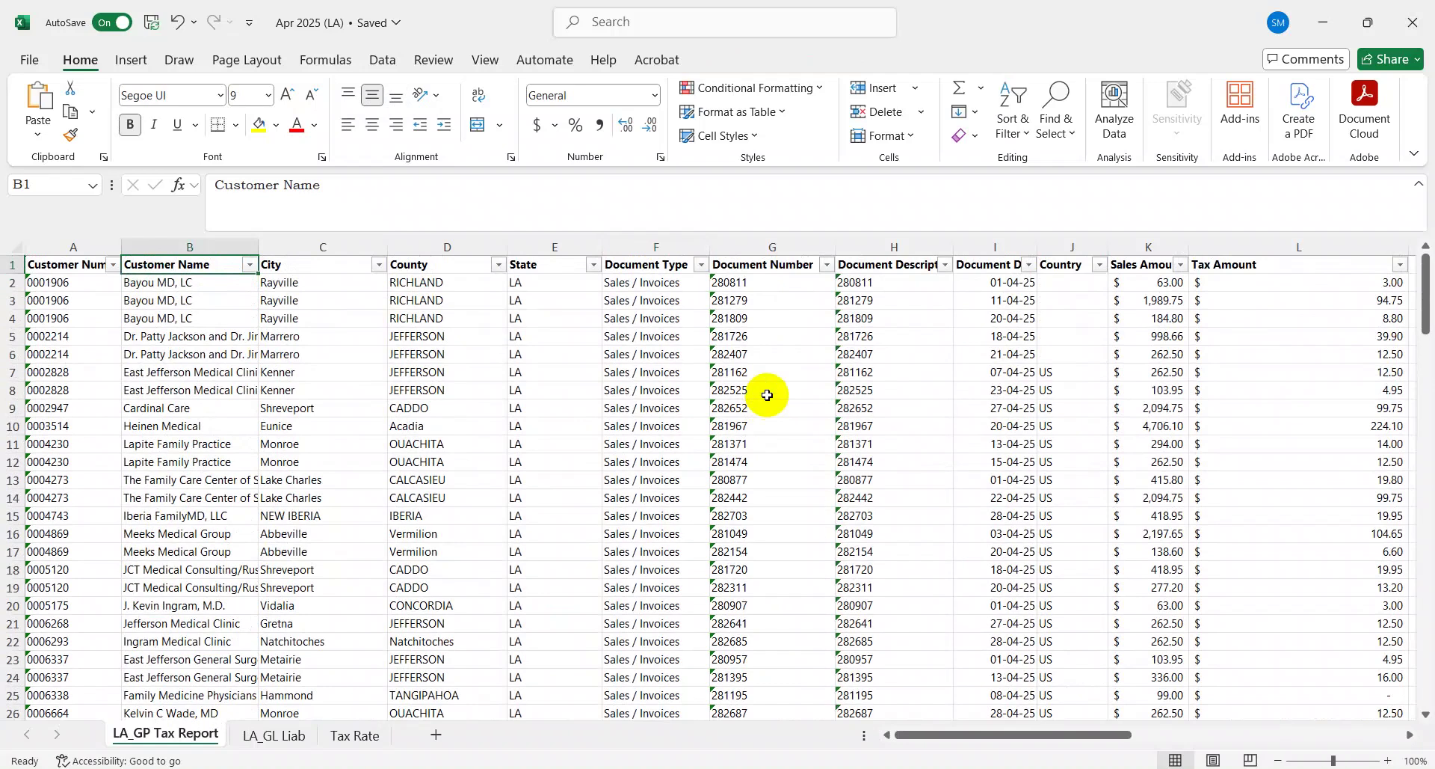
key("Right")
key("Right")
key("Down")
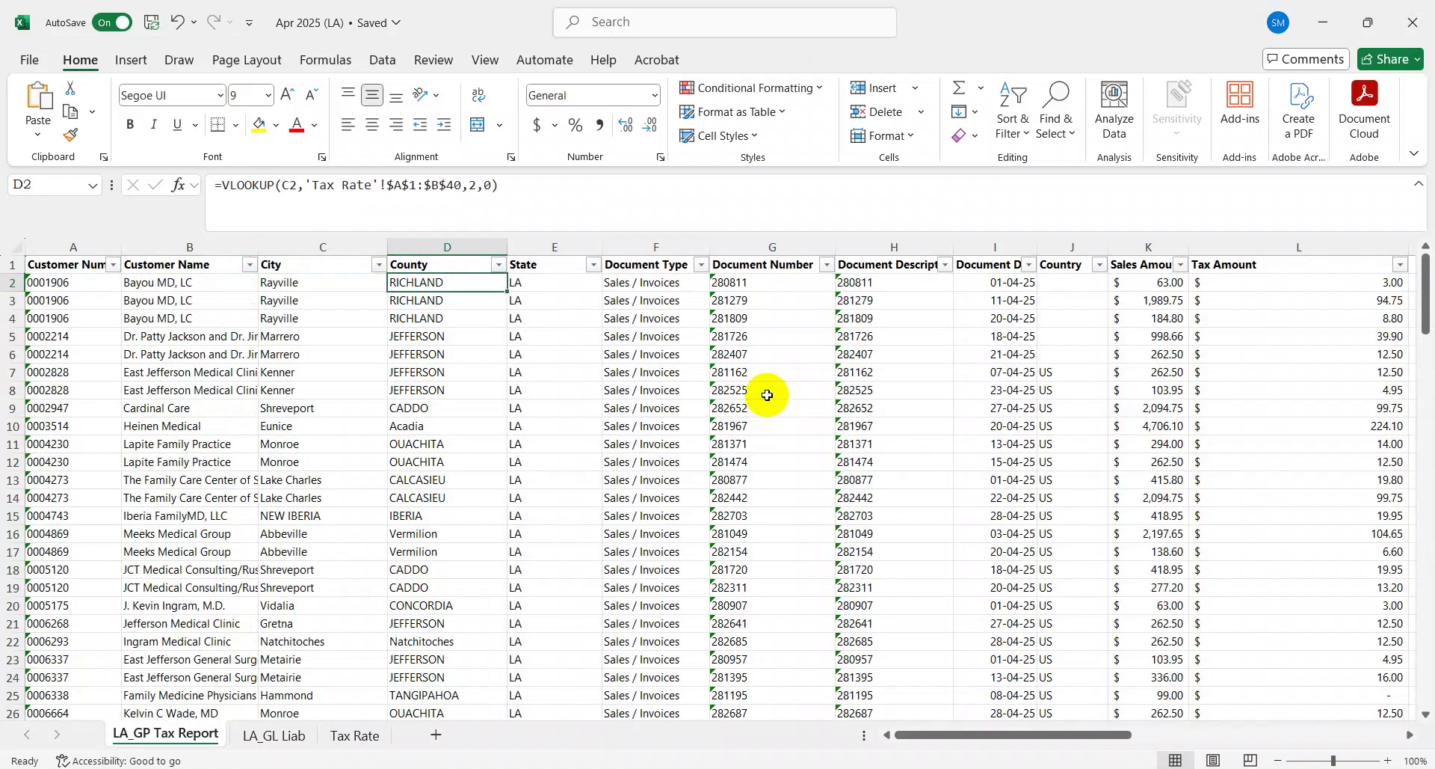
key("Up")
key("Left")
key("Right")
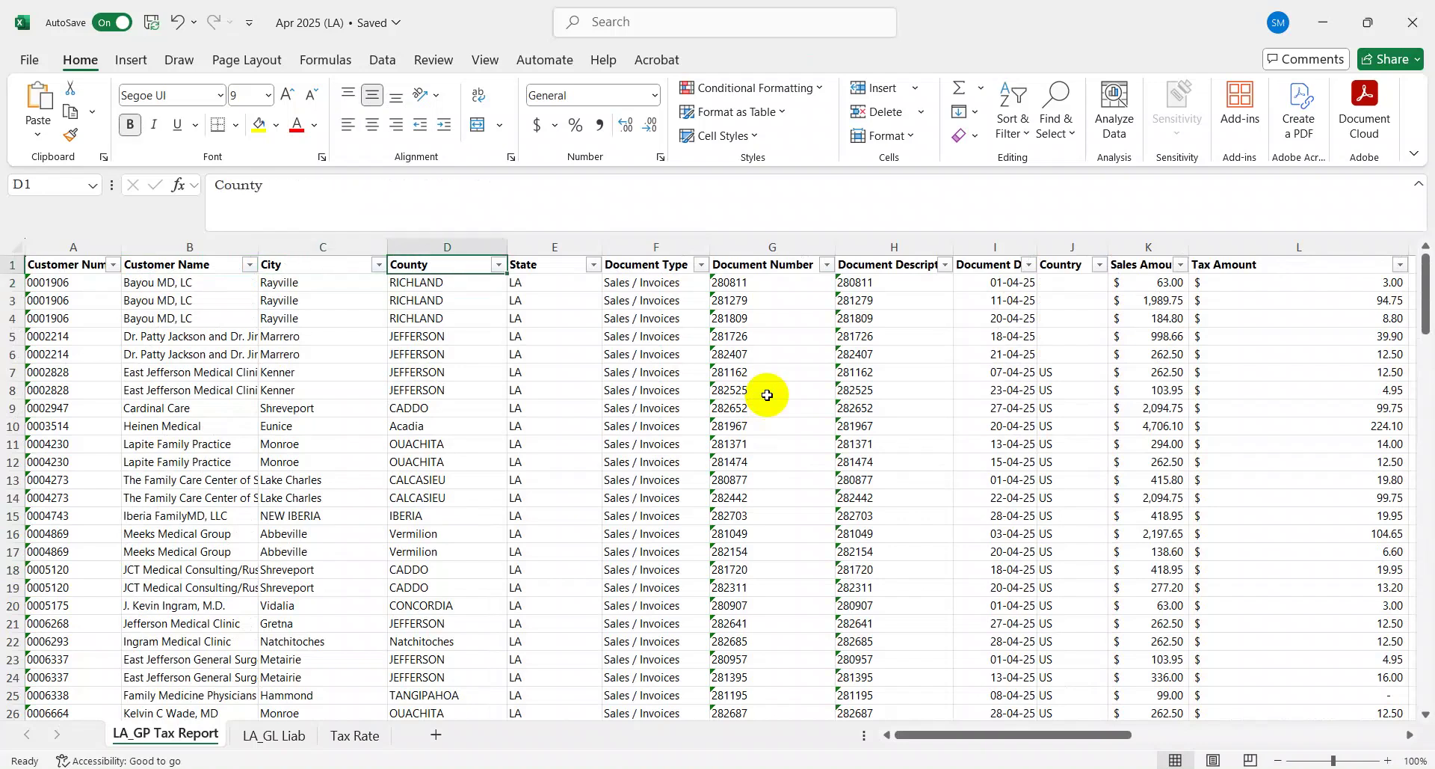
key("Down")
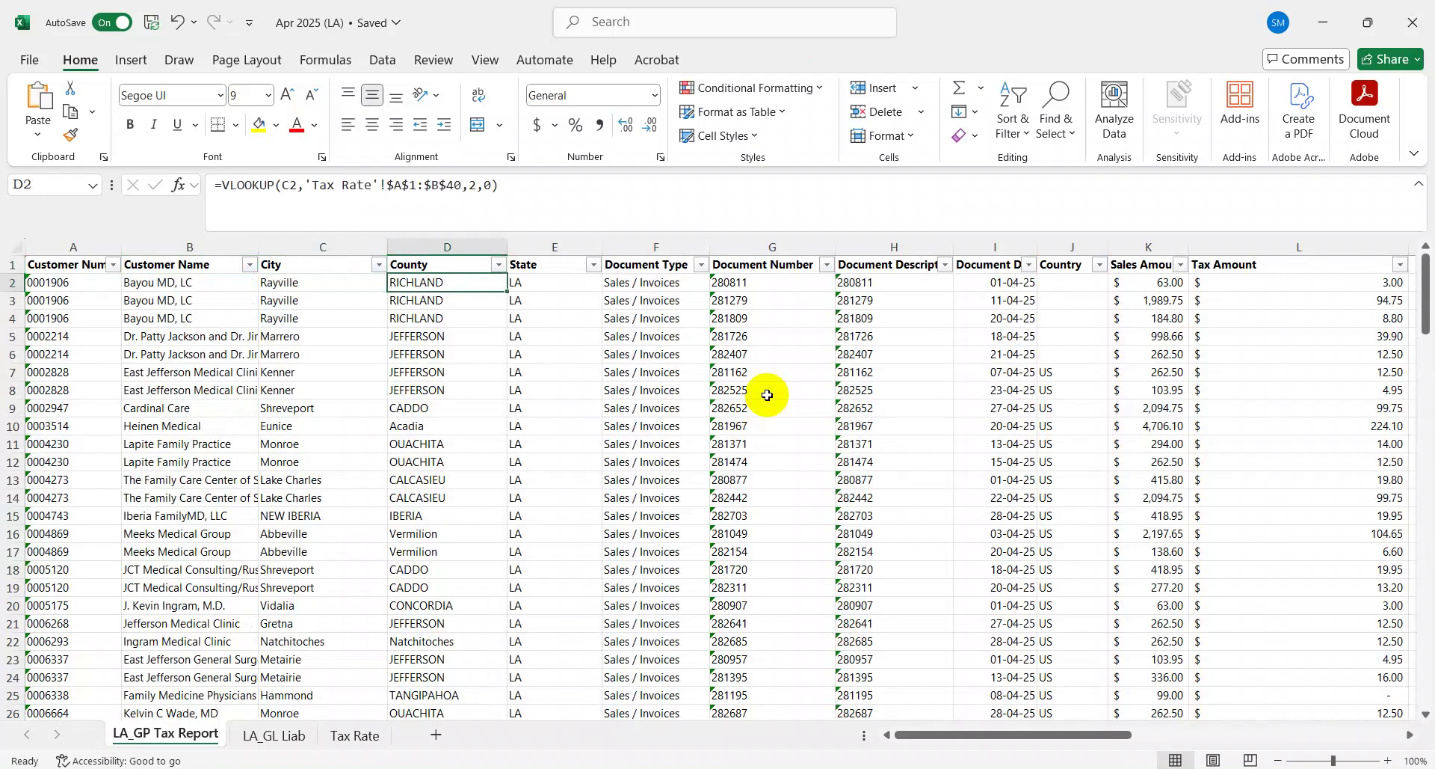
key("ctrl+shift+Down")
key("ctrl+Up")
Examine the calculated columns of the invoice data: Taxable sale, Non_Taxable, State Rate, City Rate and Parish Rate.
key("Right")
key("Right")
key("Right")
key("Right")
key("Right")
key("Right")
key("Right")
key("Right")
key("Right")
key("Right")
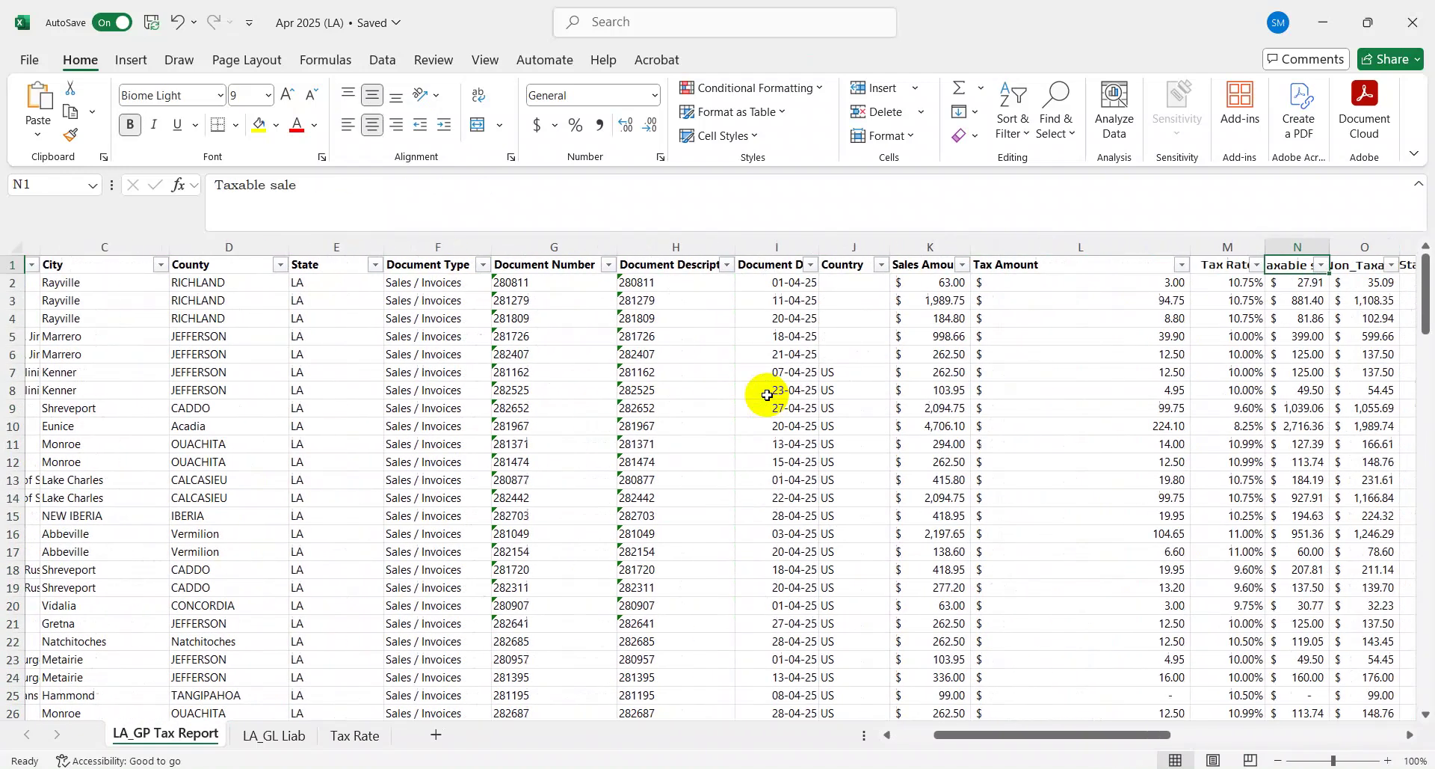
key("Right")
key("Left")
key("Right")
key("Right")
key("Right")
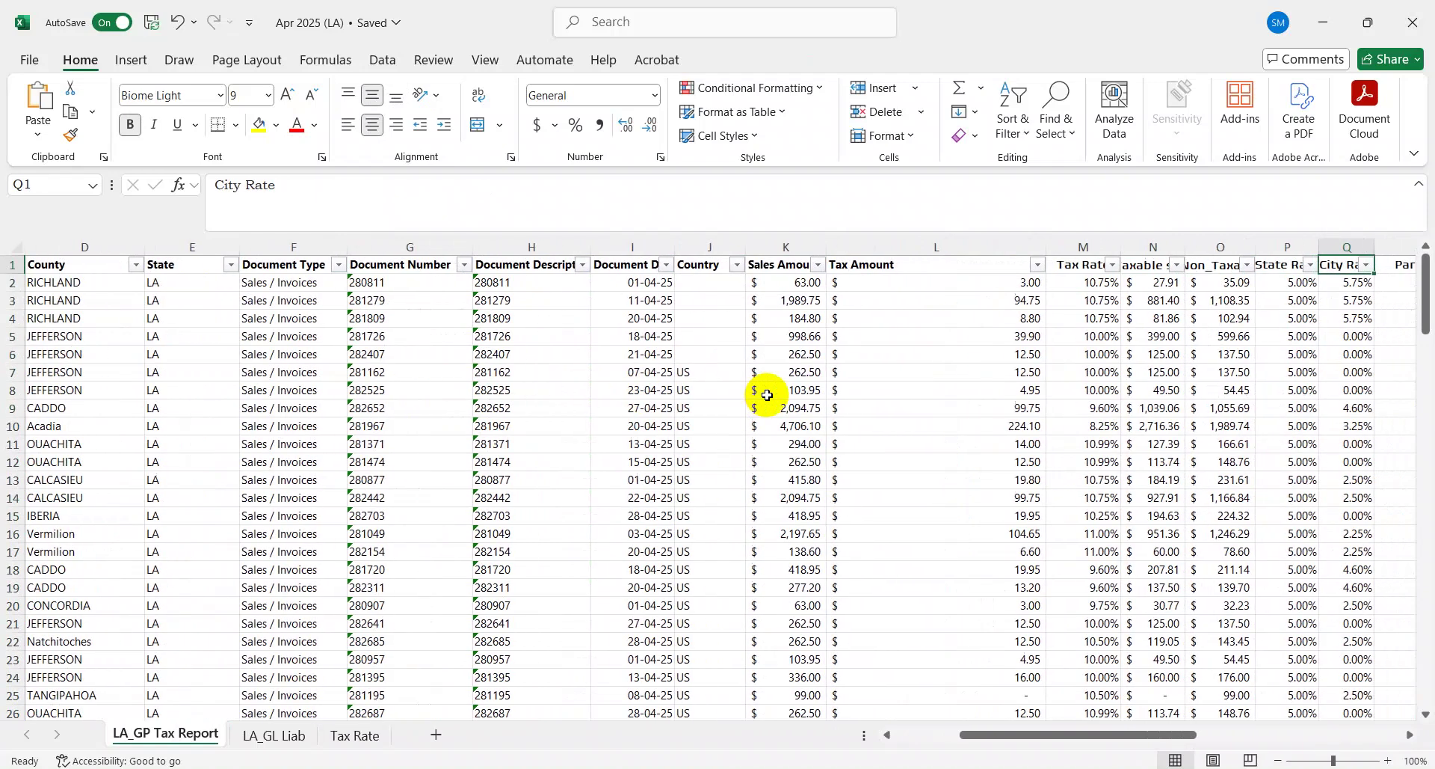
key("Right")
key("Left")
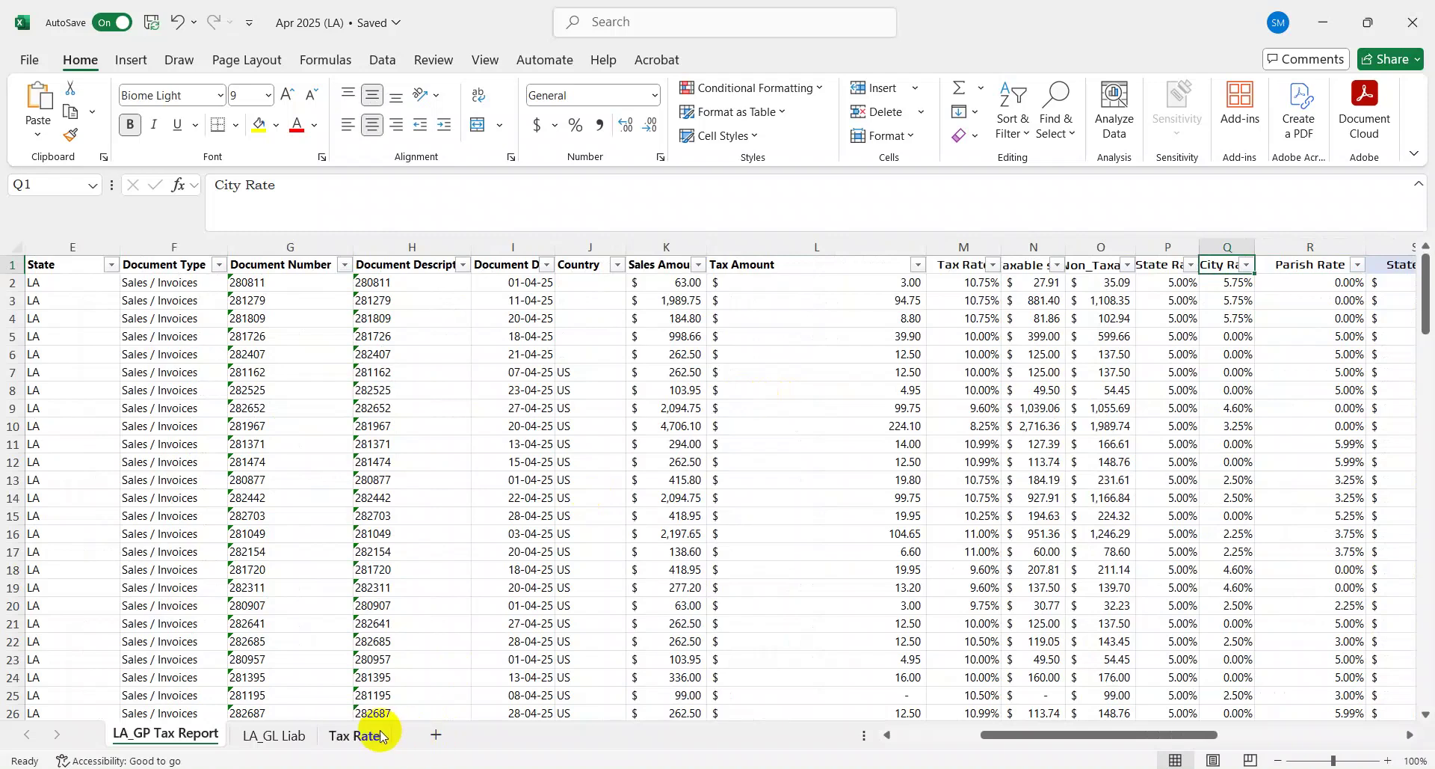
Review the Tax Rate sheet's columns for city, county, total tax rate, state rate, parish rate and city rate.
left_click(355, 735)
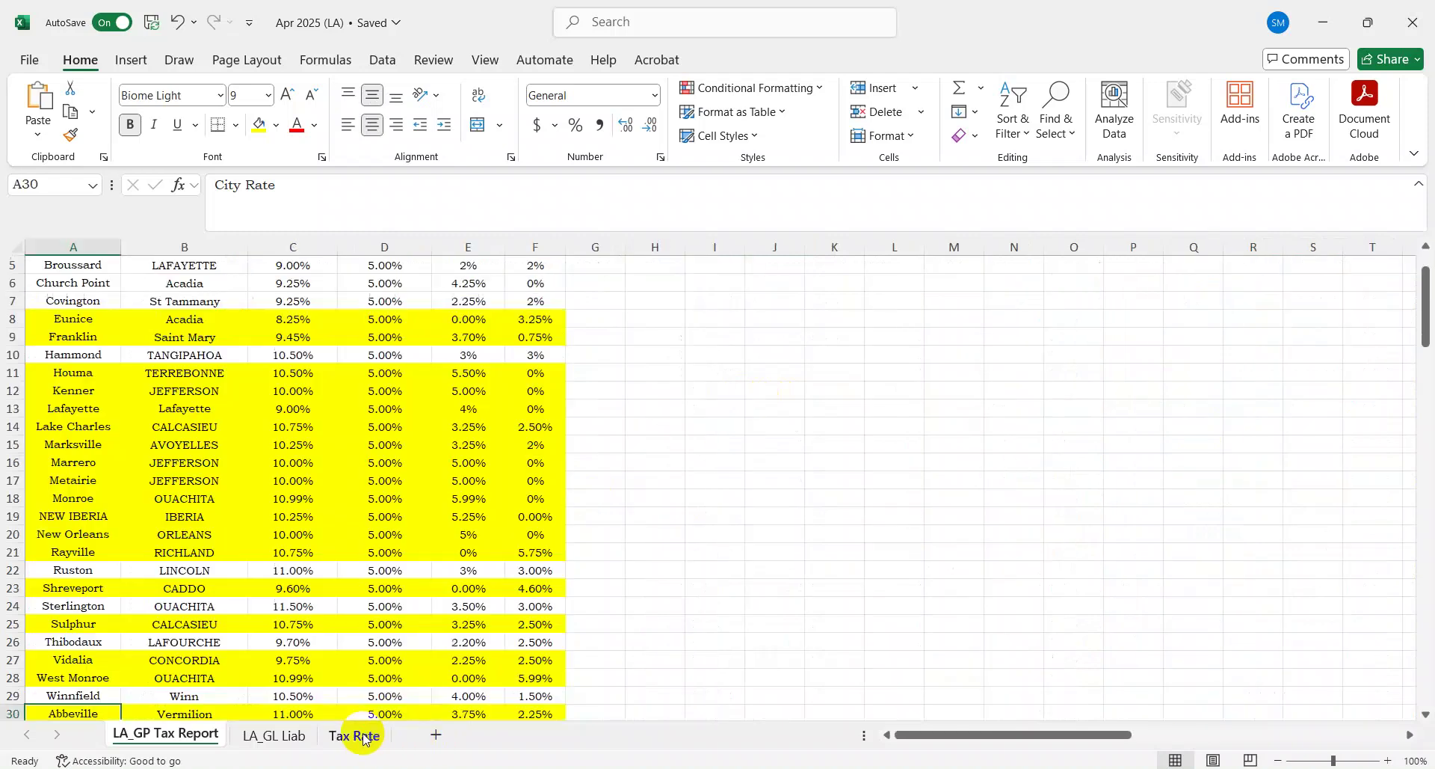
key("ctrl+Home")
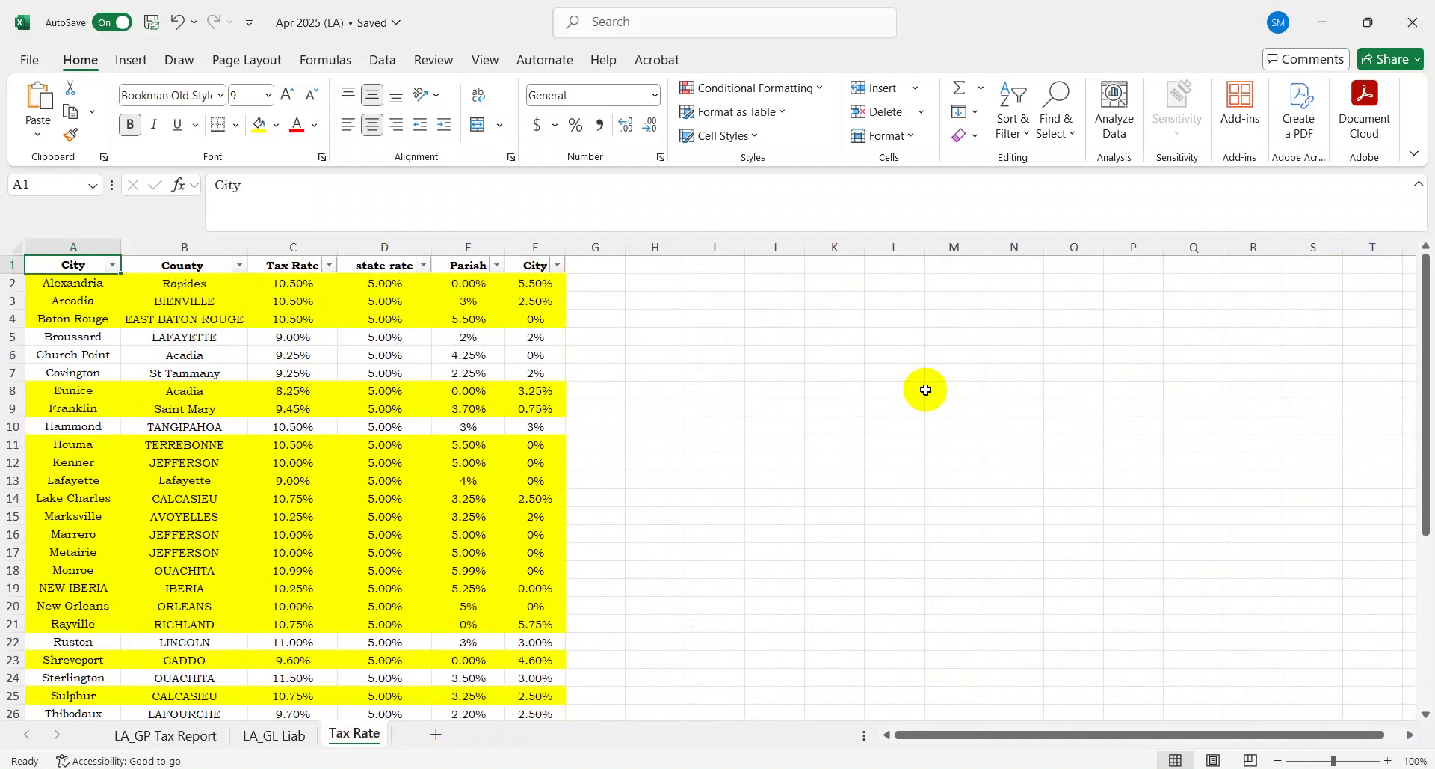
key("Right")
key("Right")
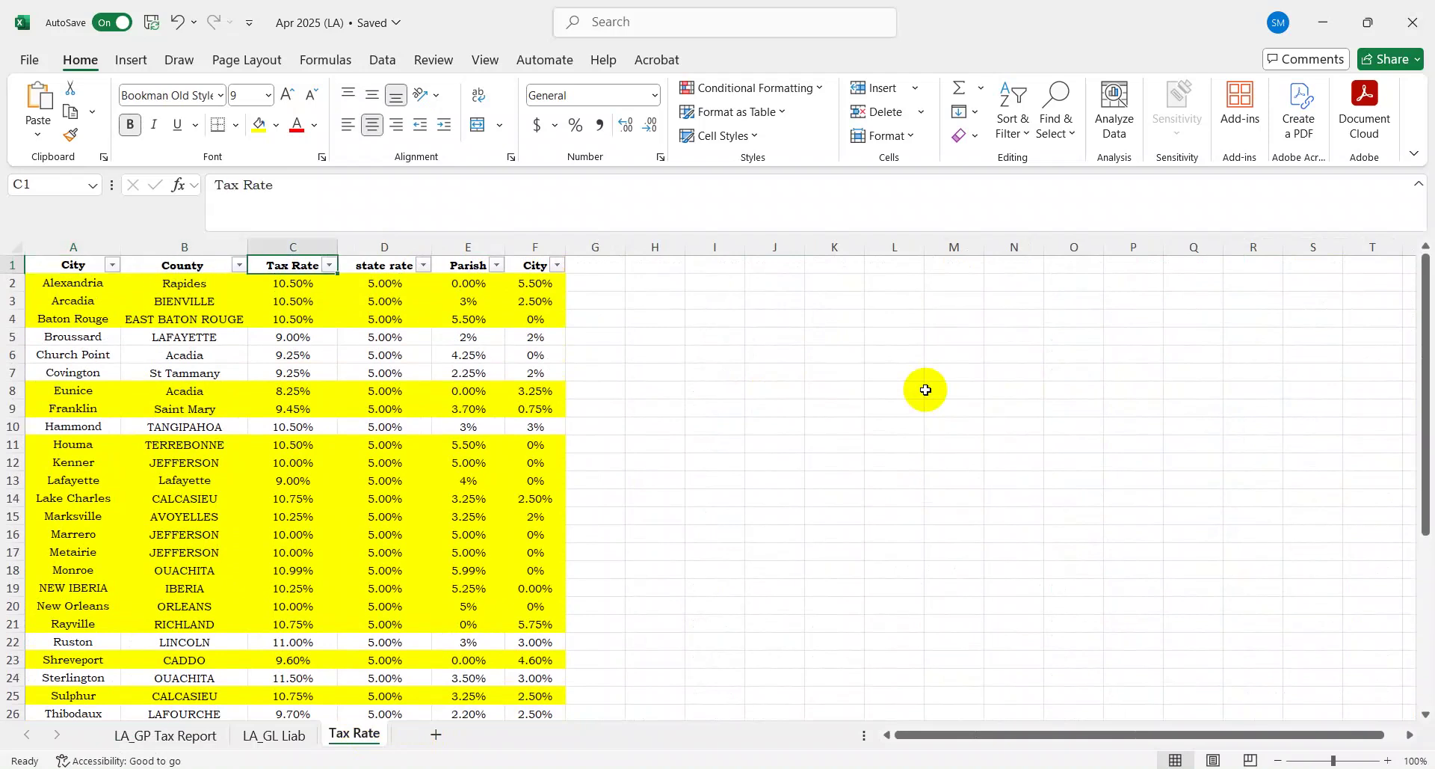
key("Home")
key("Right")
key("Right")
key("Down")
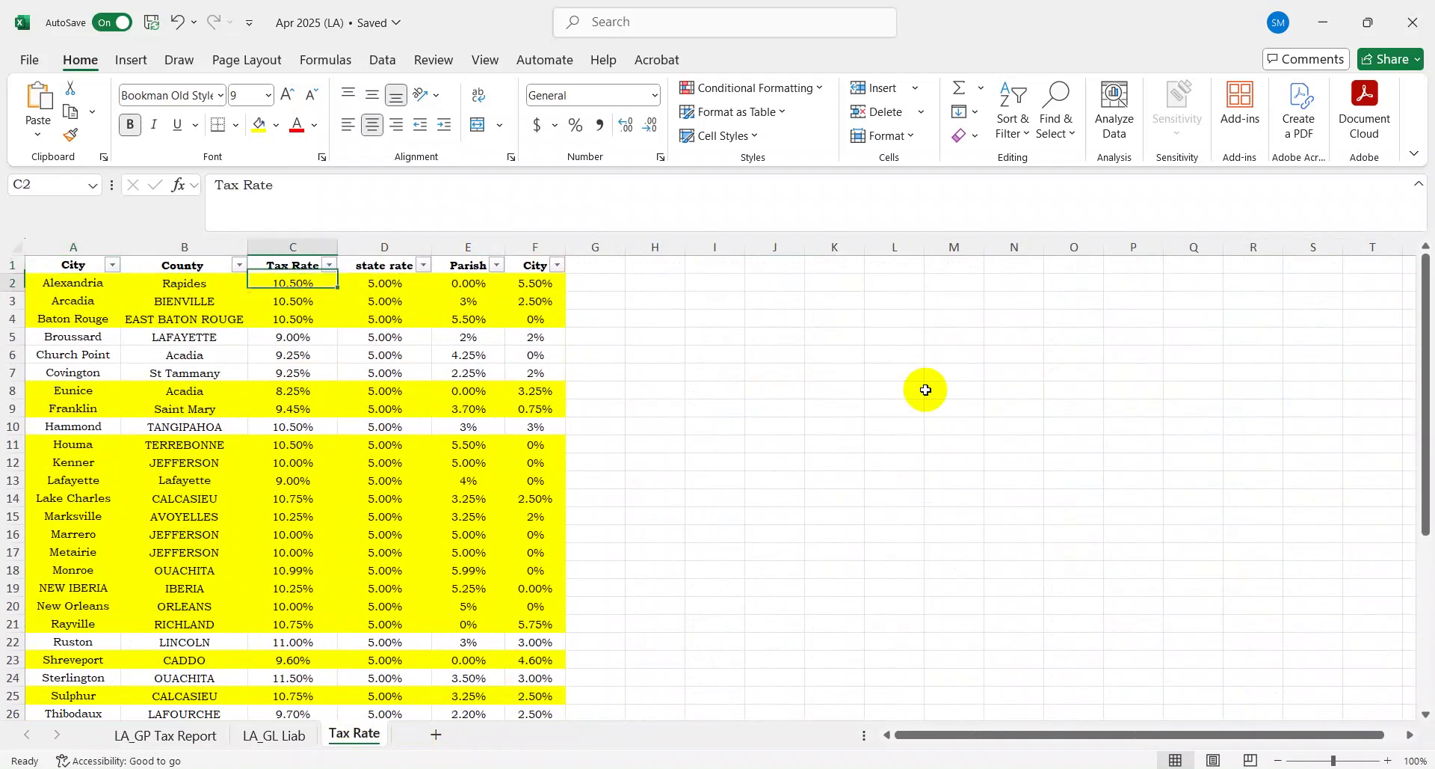
key("Up")
key("Right")
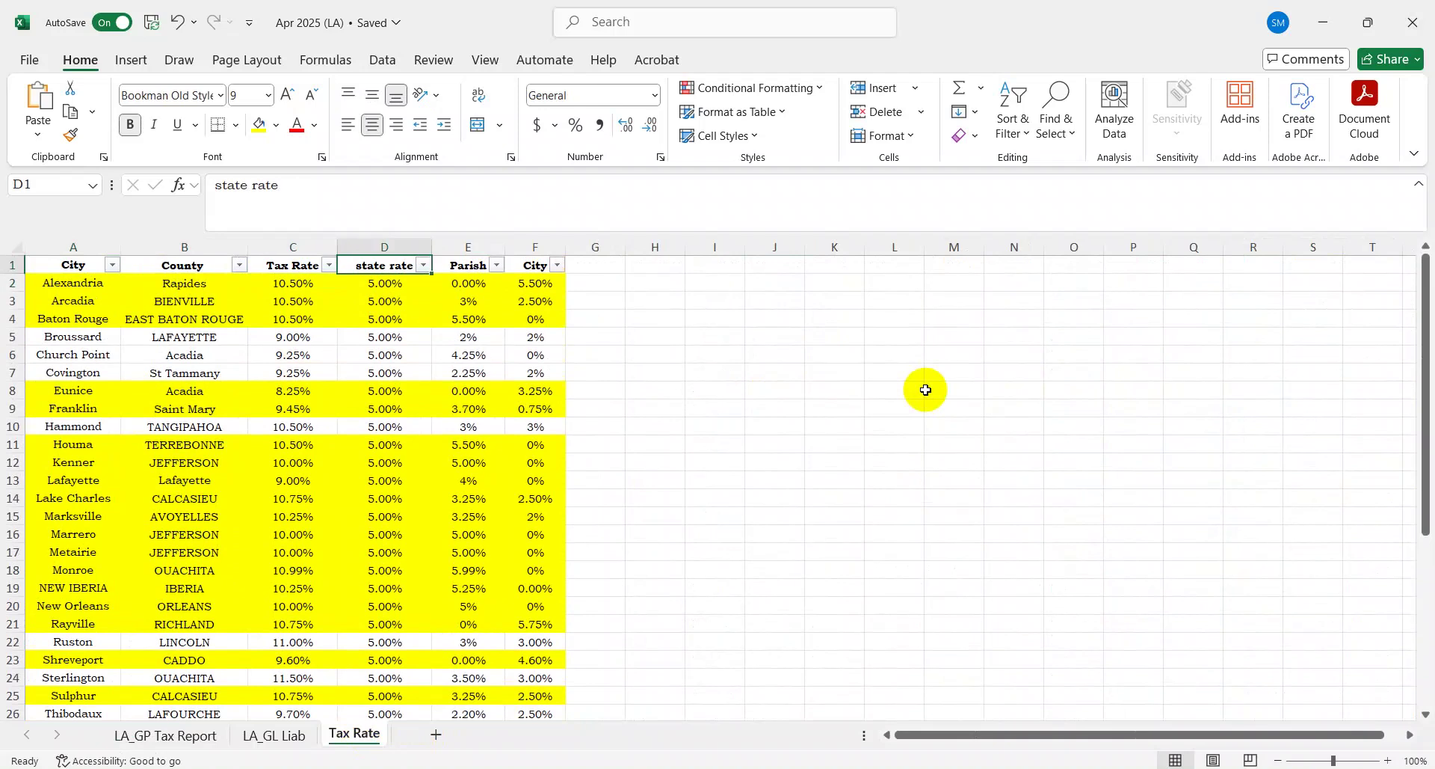
key("Right")
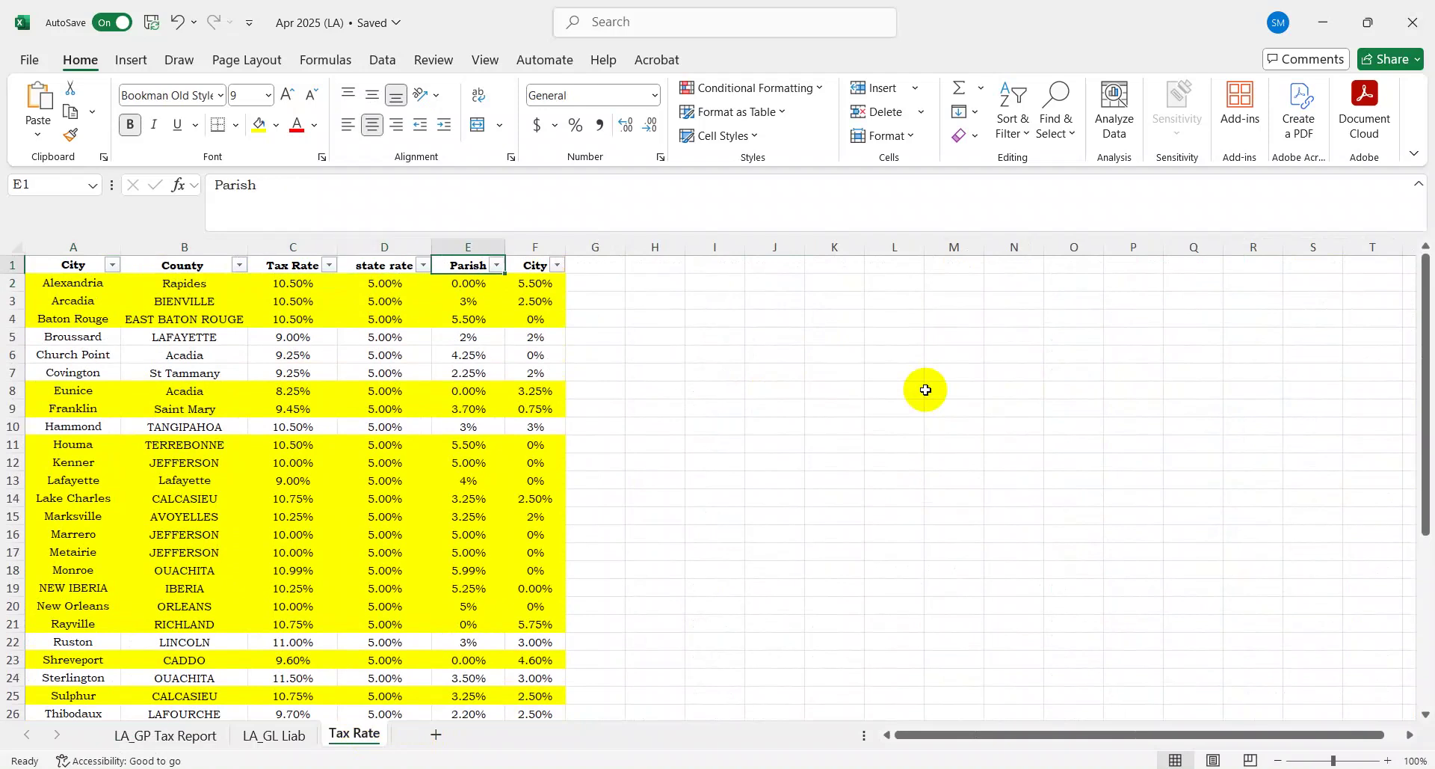
key("Right")
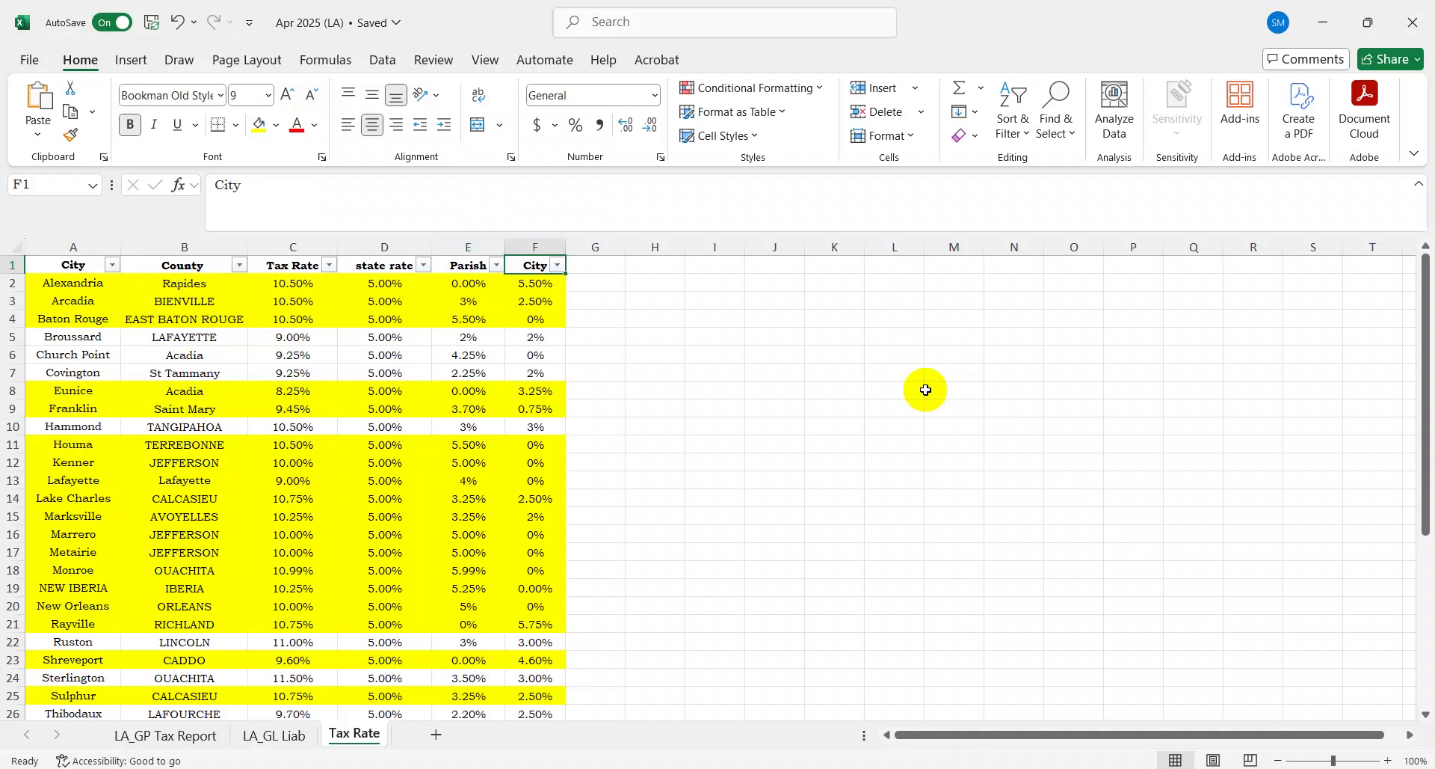
Go back to the LA_GP Tax Report sheet and inspect the totals row below the invoice data.
key("ctrl+Page_Up")
key("ctrl+Page_Up")
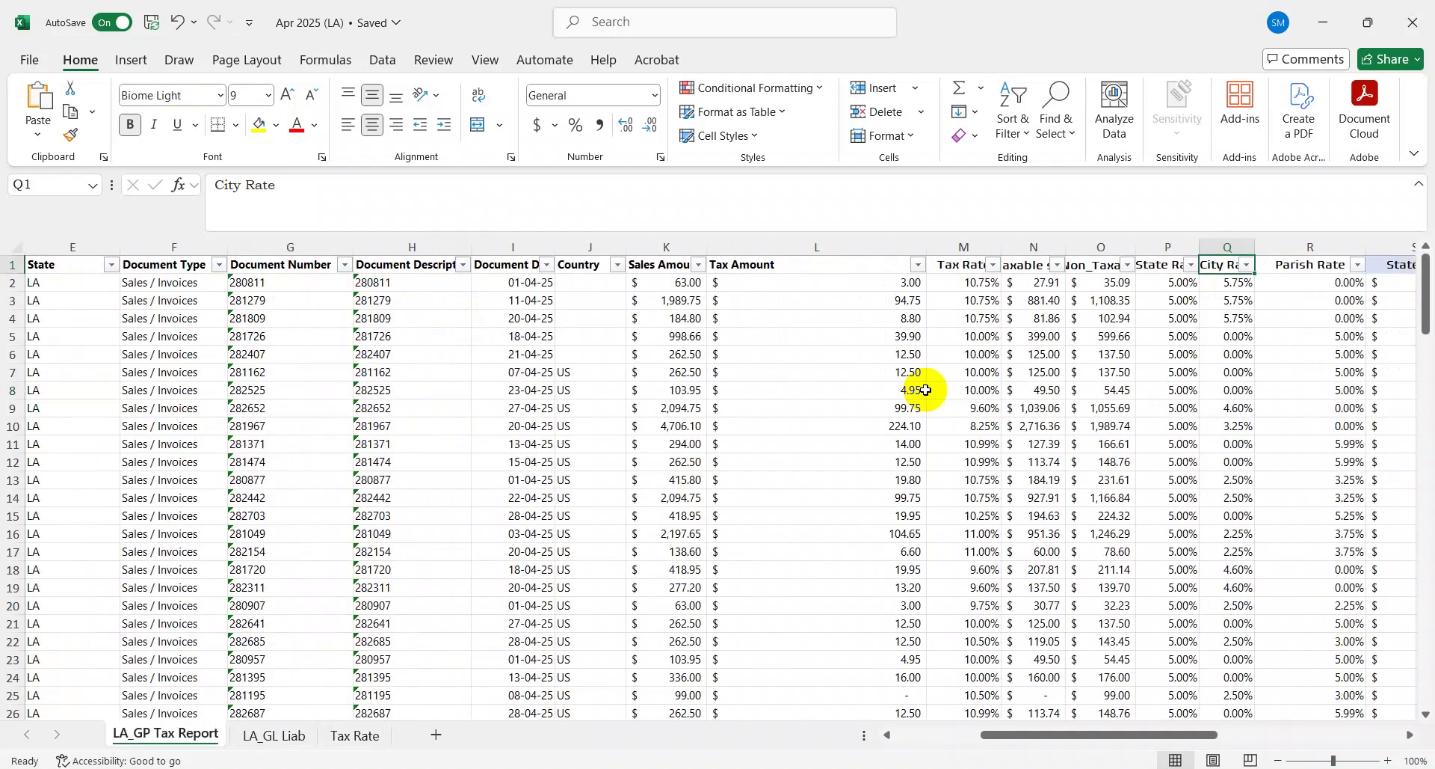
key("Page_Down")
key("Page_Down")
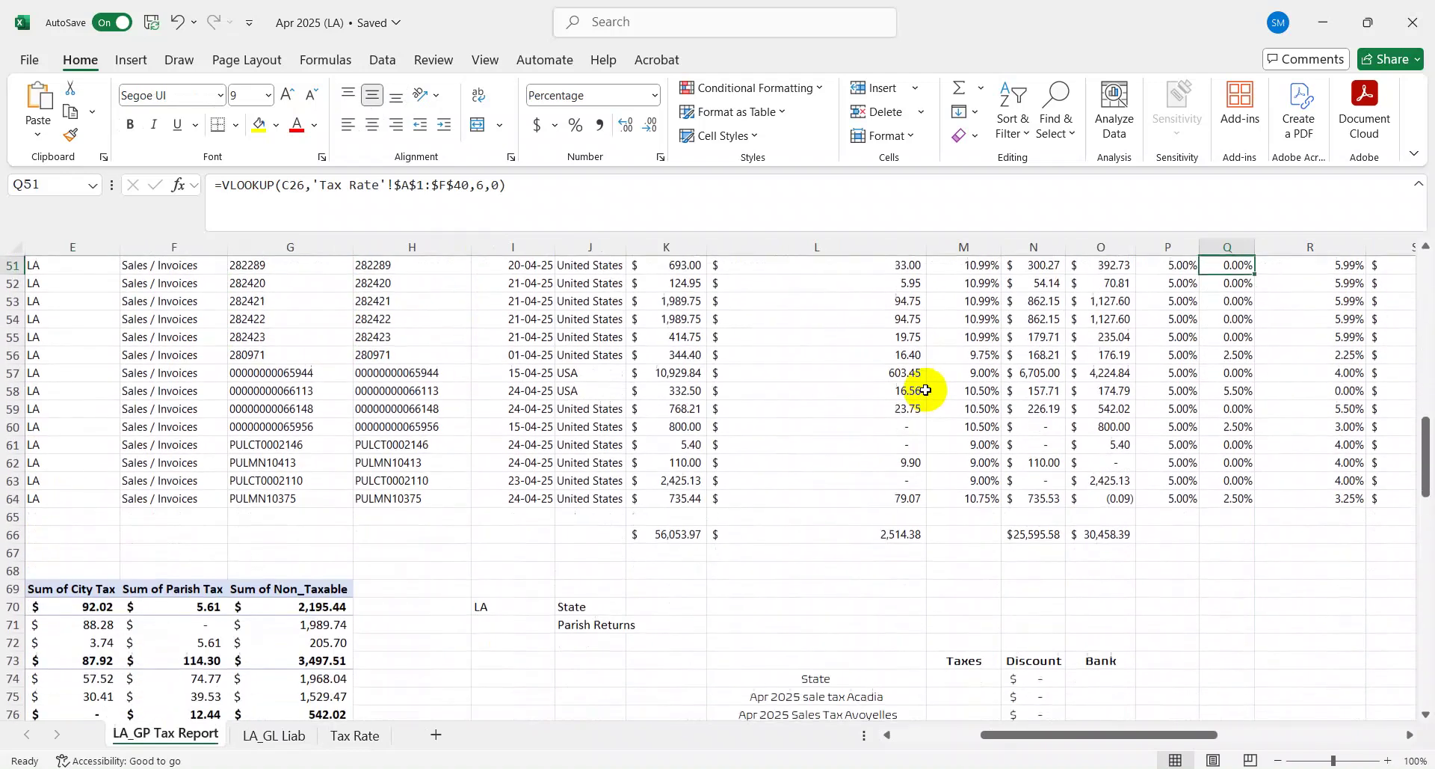
key("Home")
key("Right")
key("Right")
key("Right")
key("Right")
Switch to the LaTAP site in Chrome and start filing the Apr-30-2025 return of the Sales account.
key("alt+Tab")
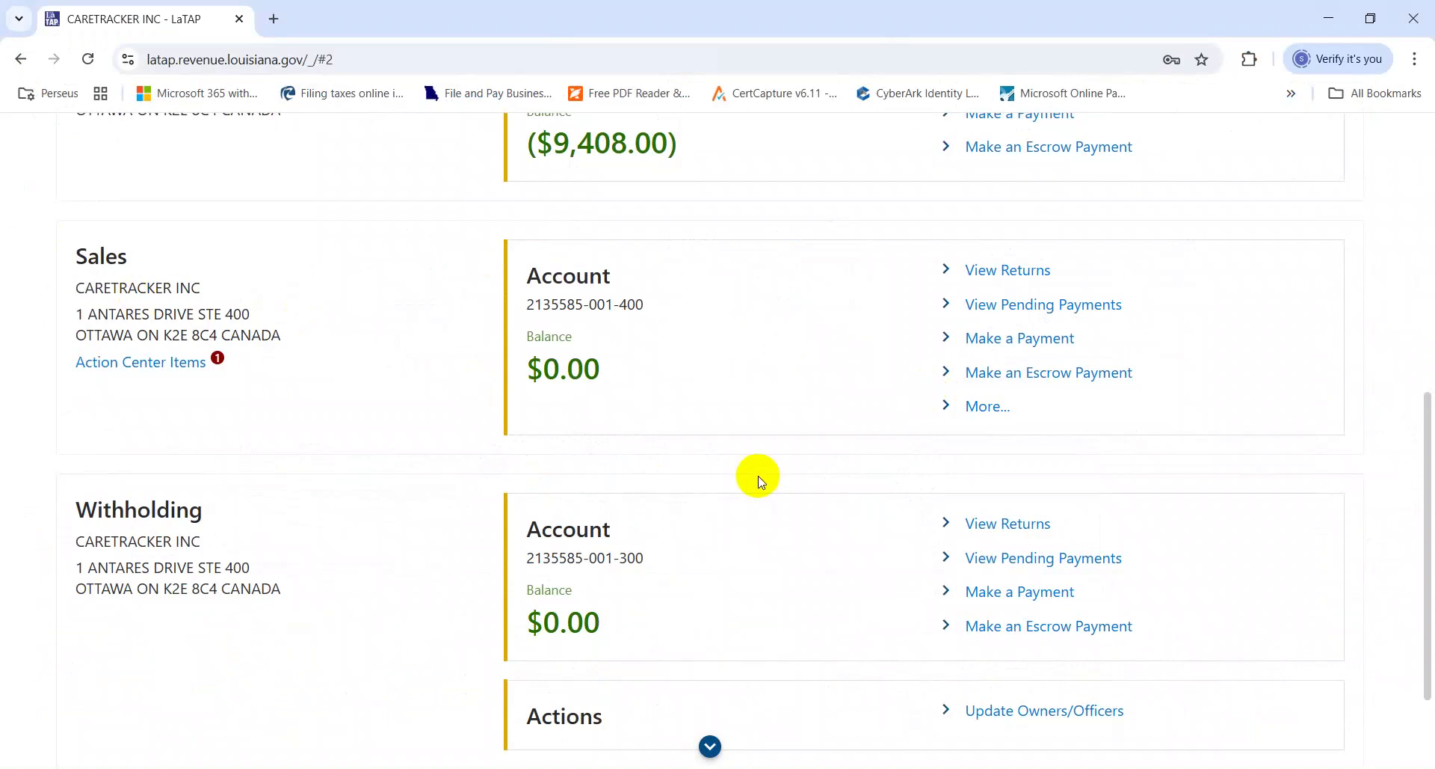
left_click(1004, 270)
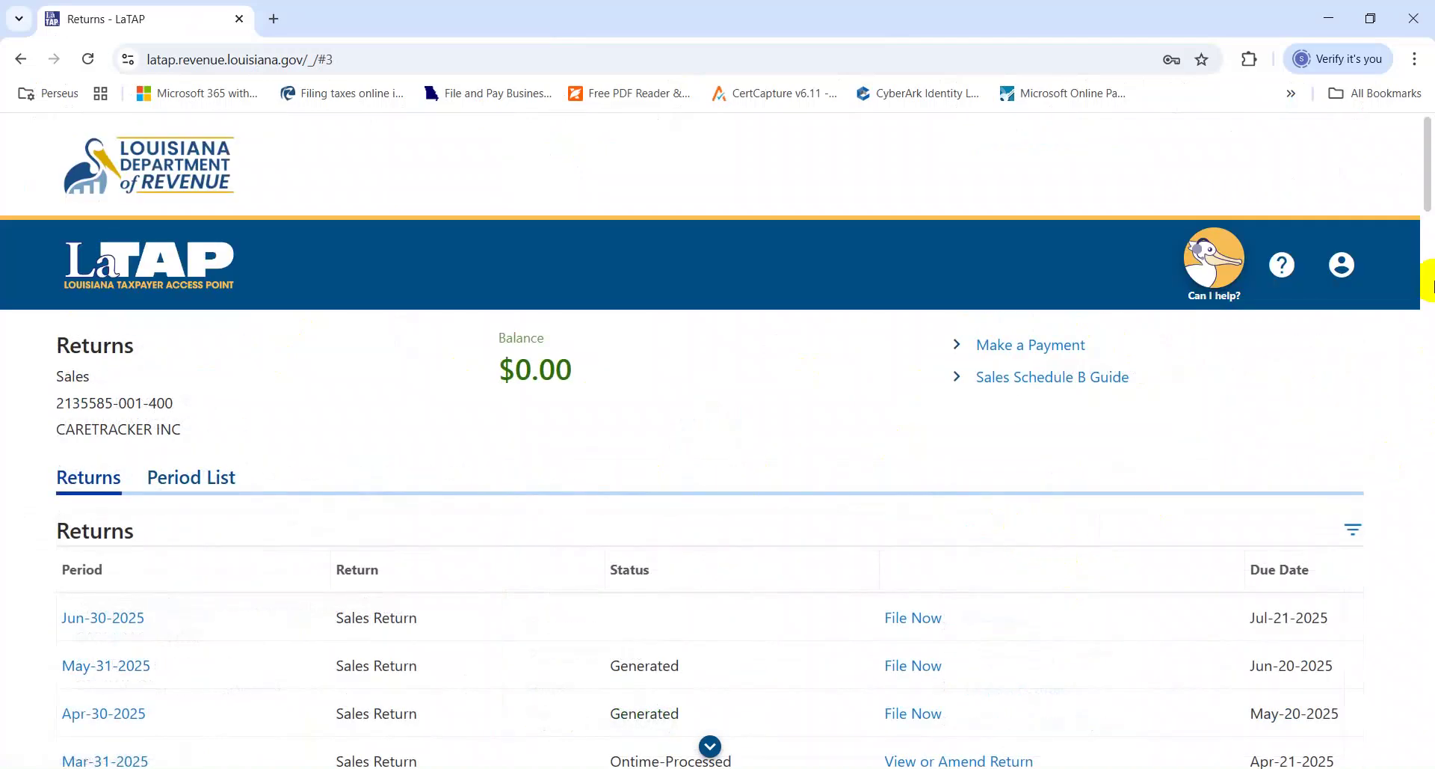
scroll(1430, 221, "down", 2)
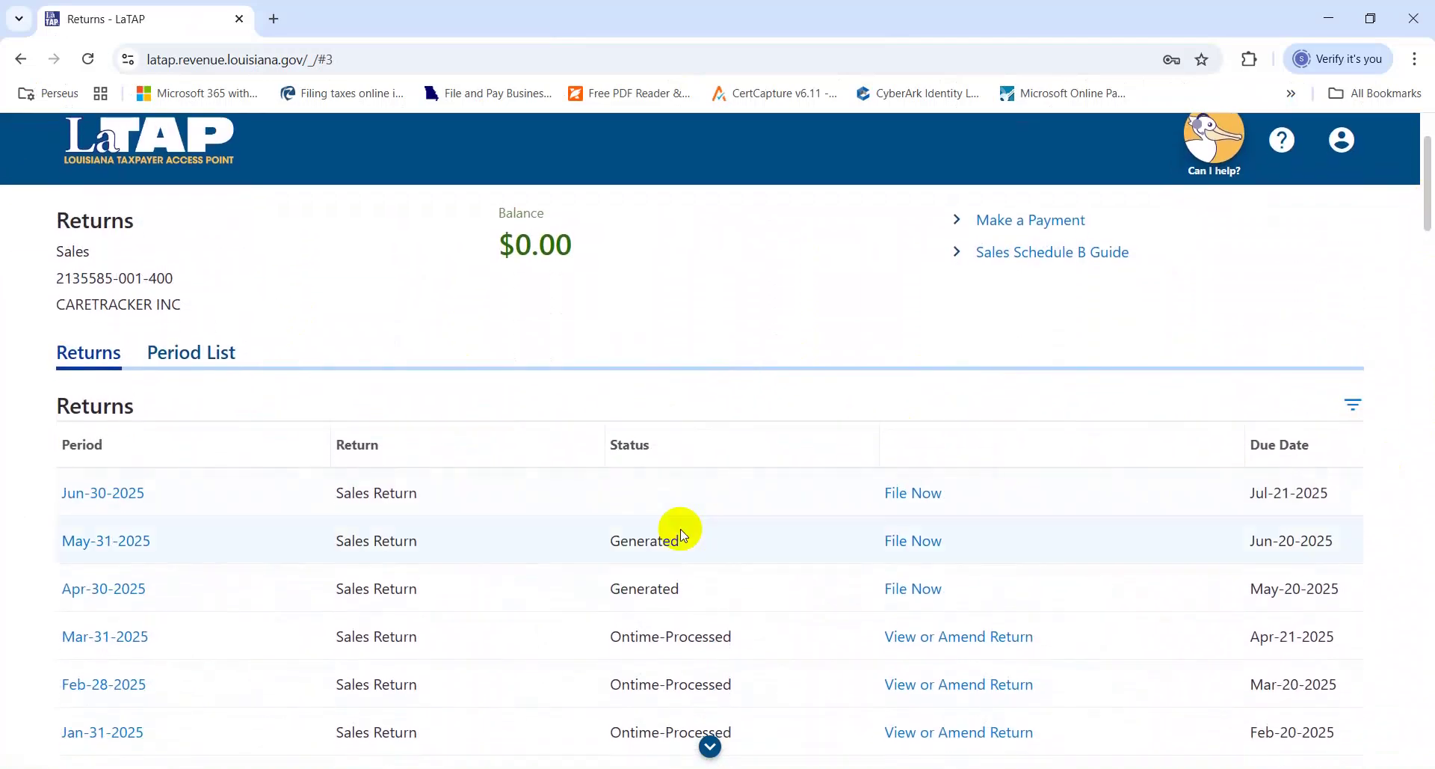
left_click(927, 587)
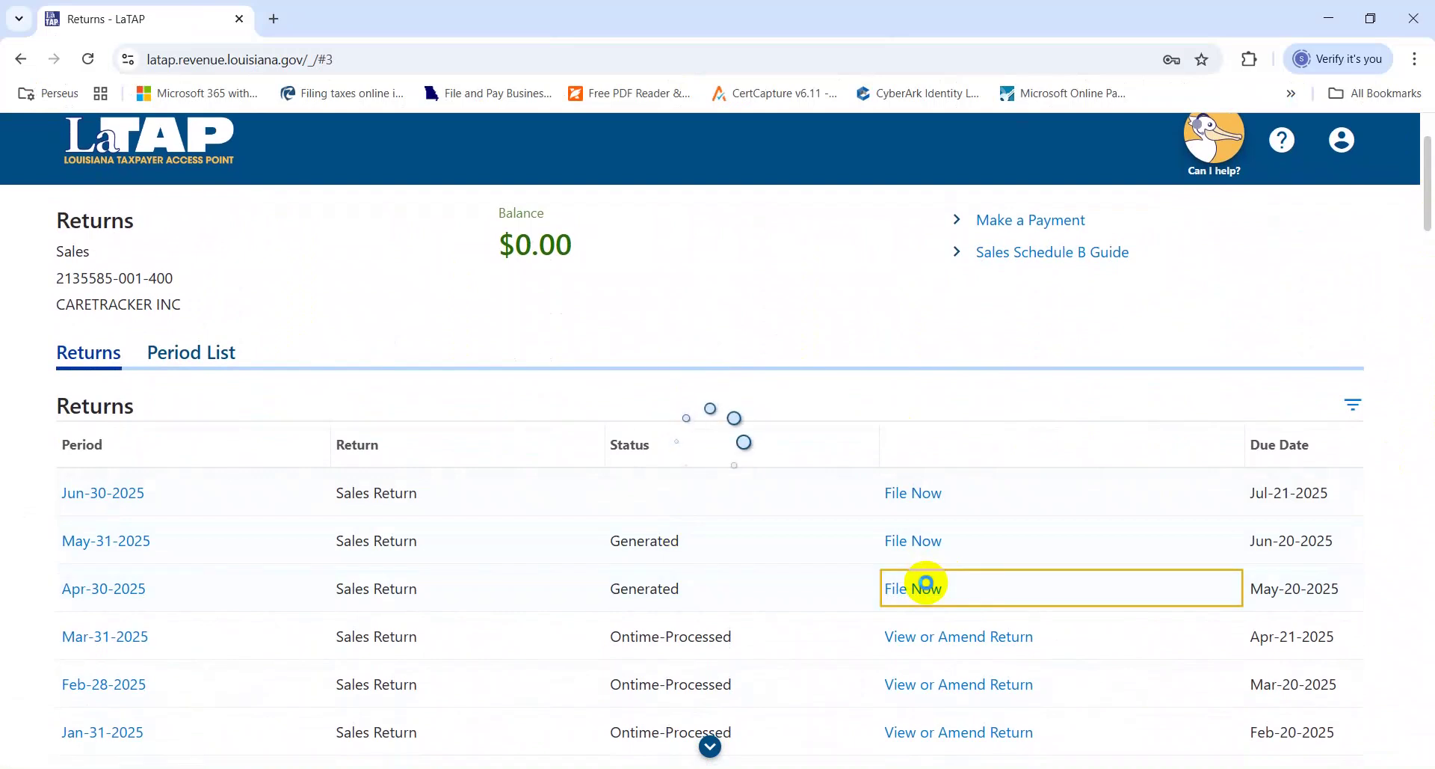
Answer No to the question about leasing or renting motor vehicles and continue the return.
scroll(927, 587, "down", 5)
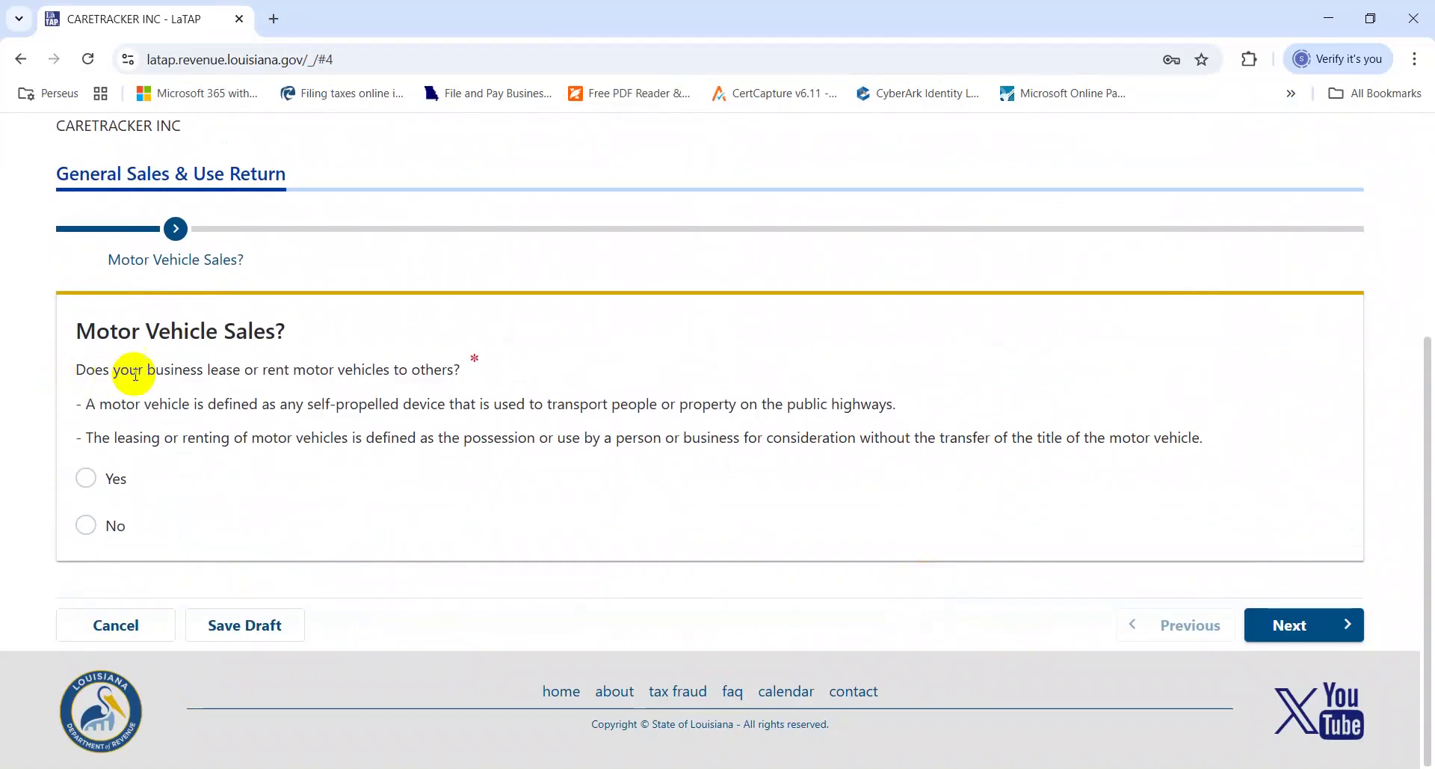
left_click(86, 525)
left_click(1346, 621)
Copy the workbook's Sales Amount total, $56,053.97, into line 1, Gross sales of tangible personal property, and continue.
scroll(1127, 448, "down", 10)
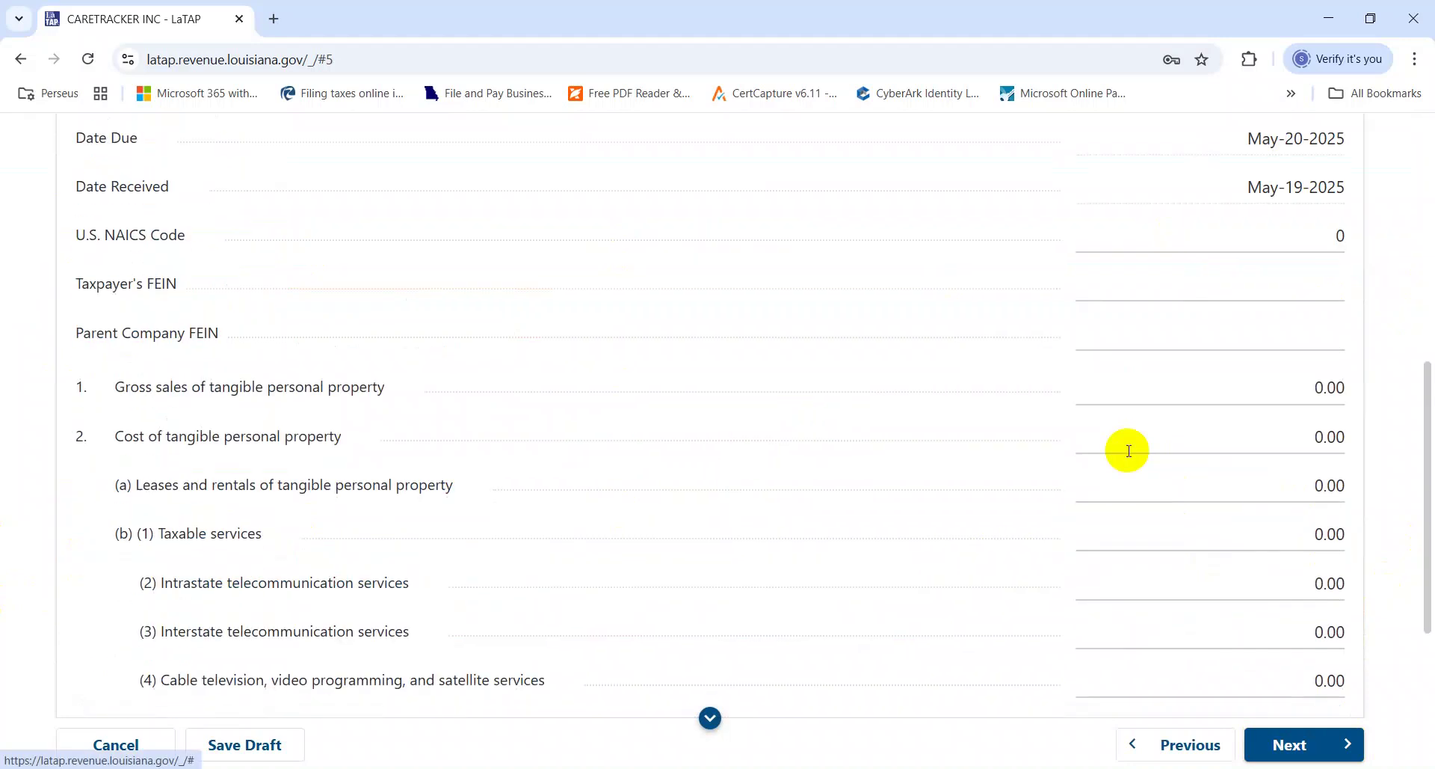
left_click(1179, 387)
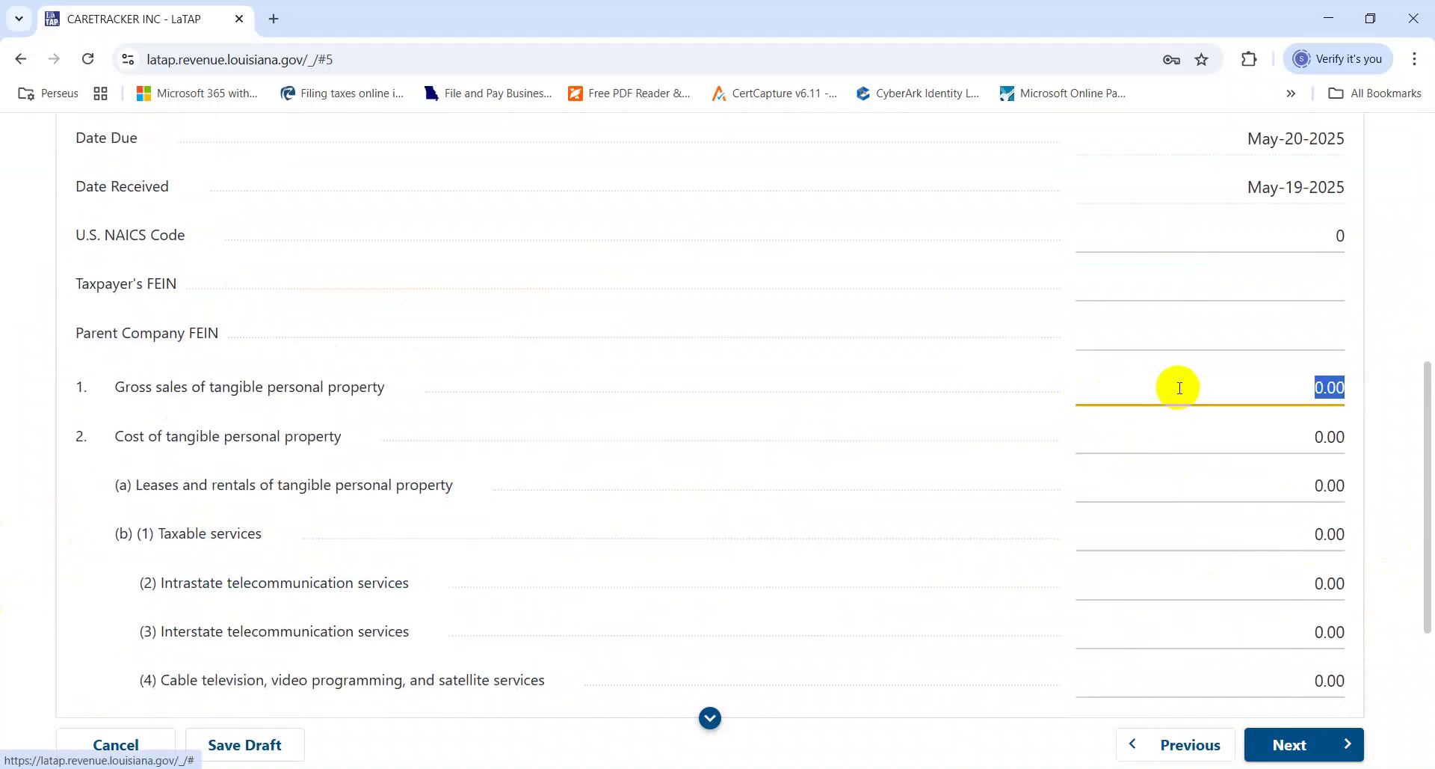
key("alt+Tab")
key("Right")
key("Right")
key("Right")
key("Down")
key("Down")
key("Down")
key("Down")
key("Down")
key("Down")
key("Down")
key("Down")
key("Down")
key("Down")
key("Down")
key("Down")
key("Down")
key("Down")
key("Right")
key("Right")
key("Down")
key("ctrl+c")
key("alt+Tab")
key("ctrl+v")
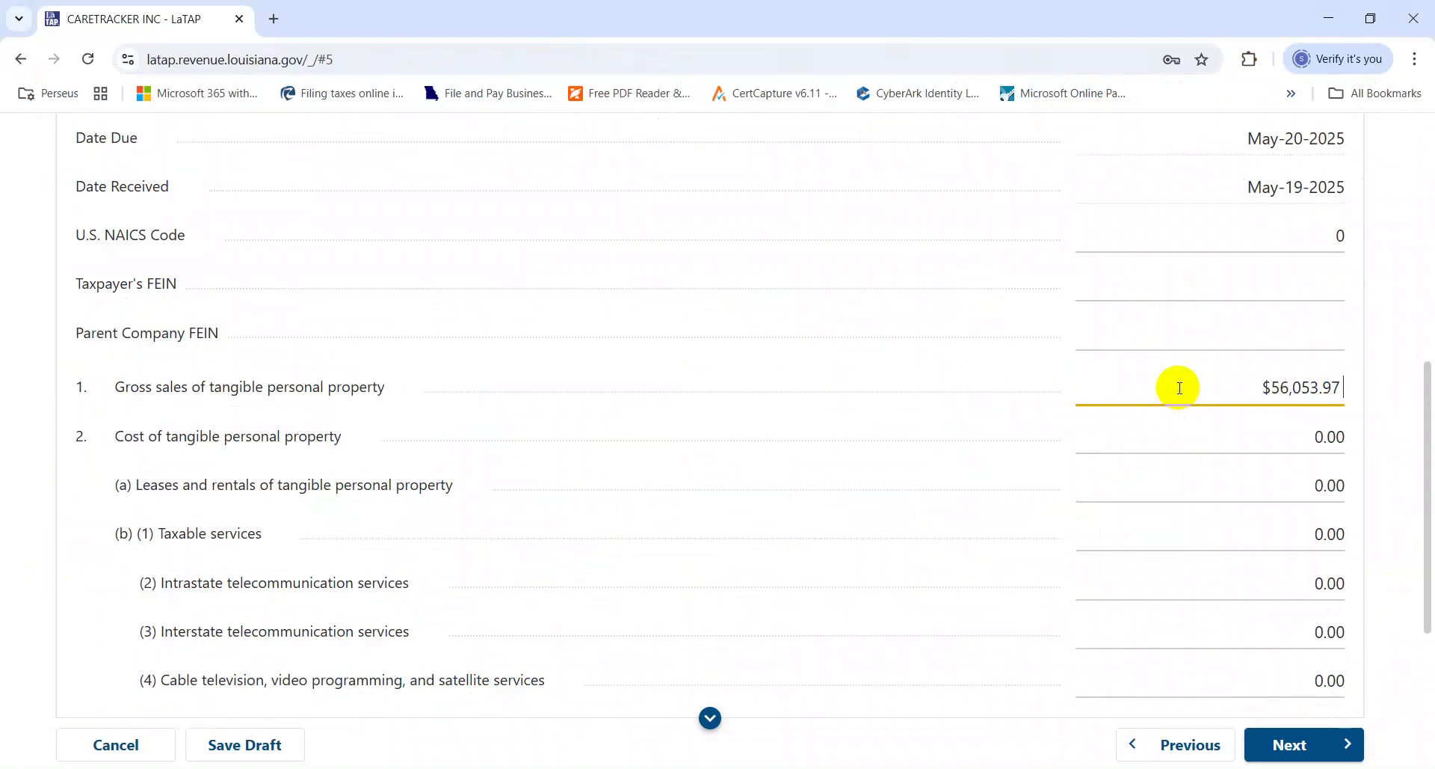
key("Tab")
left_click(1287, 745)
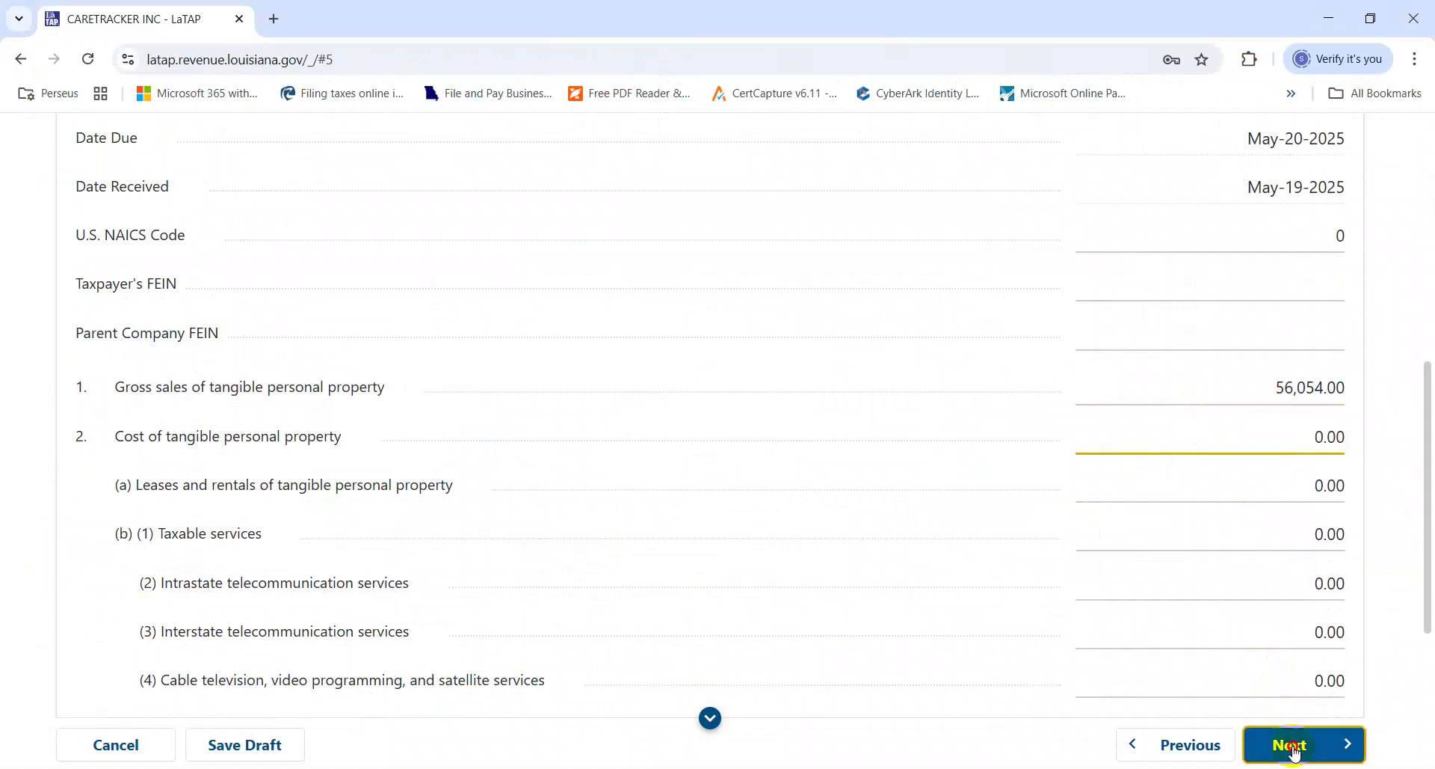
Answer Yes to having allowable deductions (Schedule A) and continue.
left_click_drag(1427, 449, 1430, 609)
left_click(86, 477)
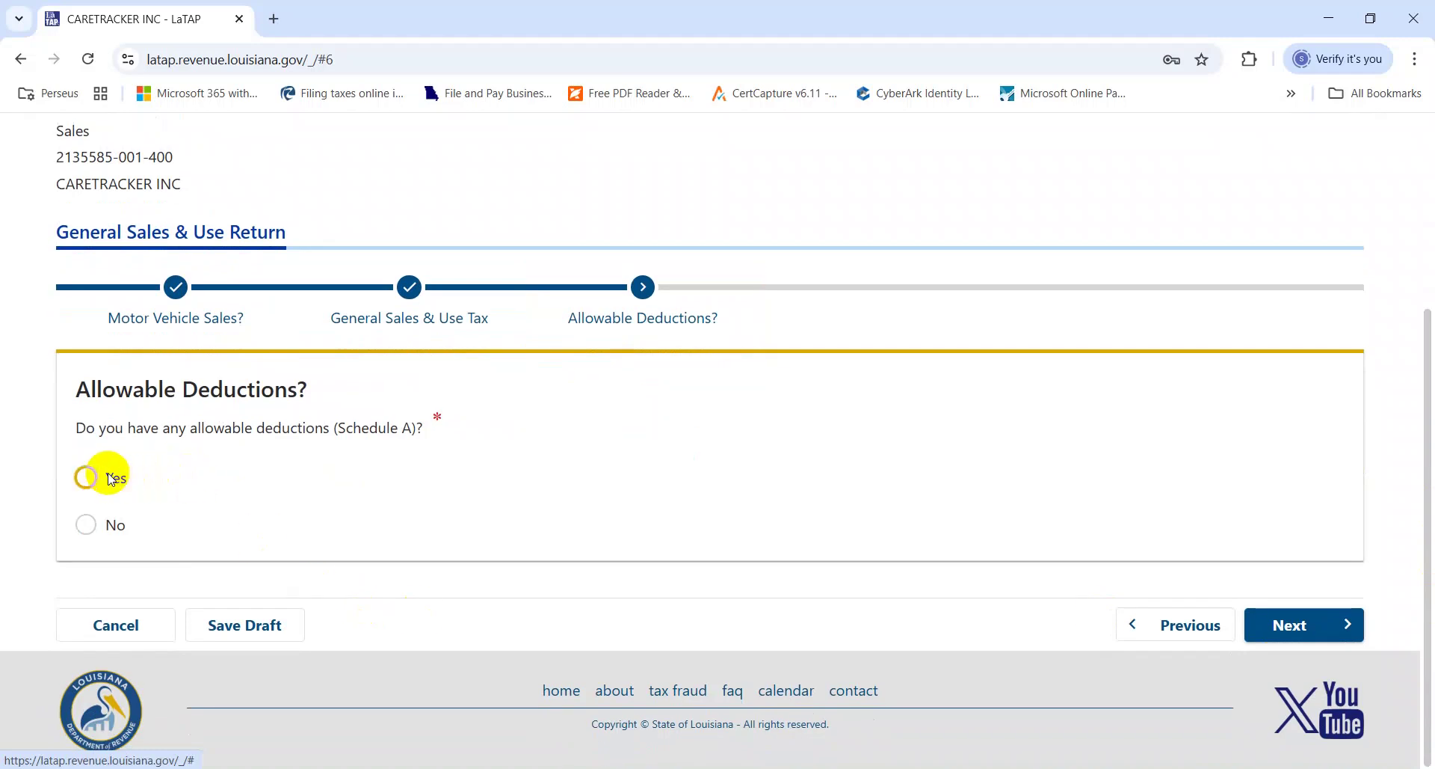
left_click(1286, 625)
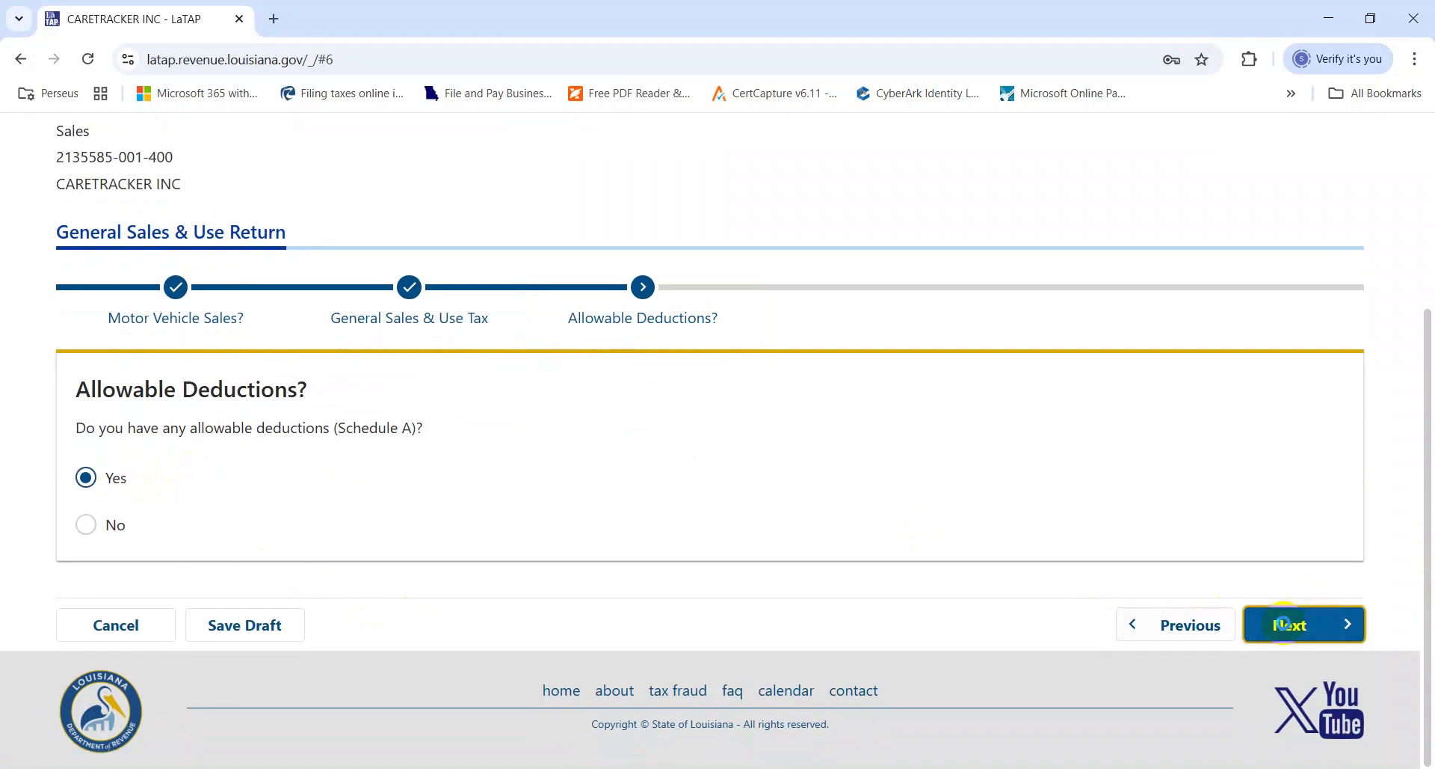
Copy the workbook's Non_Taxable total from cell O66, $30,458.39, into Schedule A's total sales for Sales for resale, and continue.
scroll(1284, 628, "down", 7)
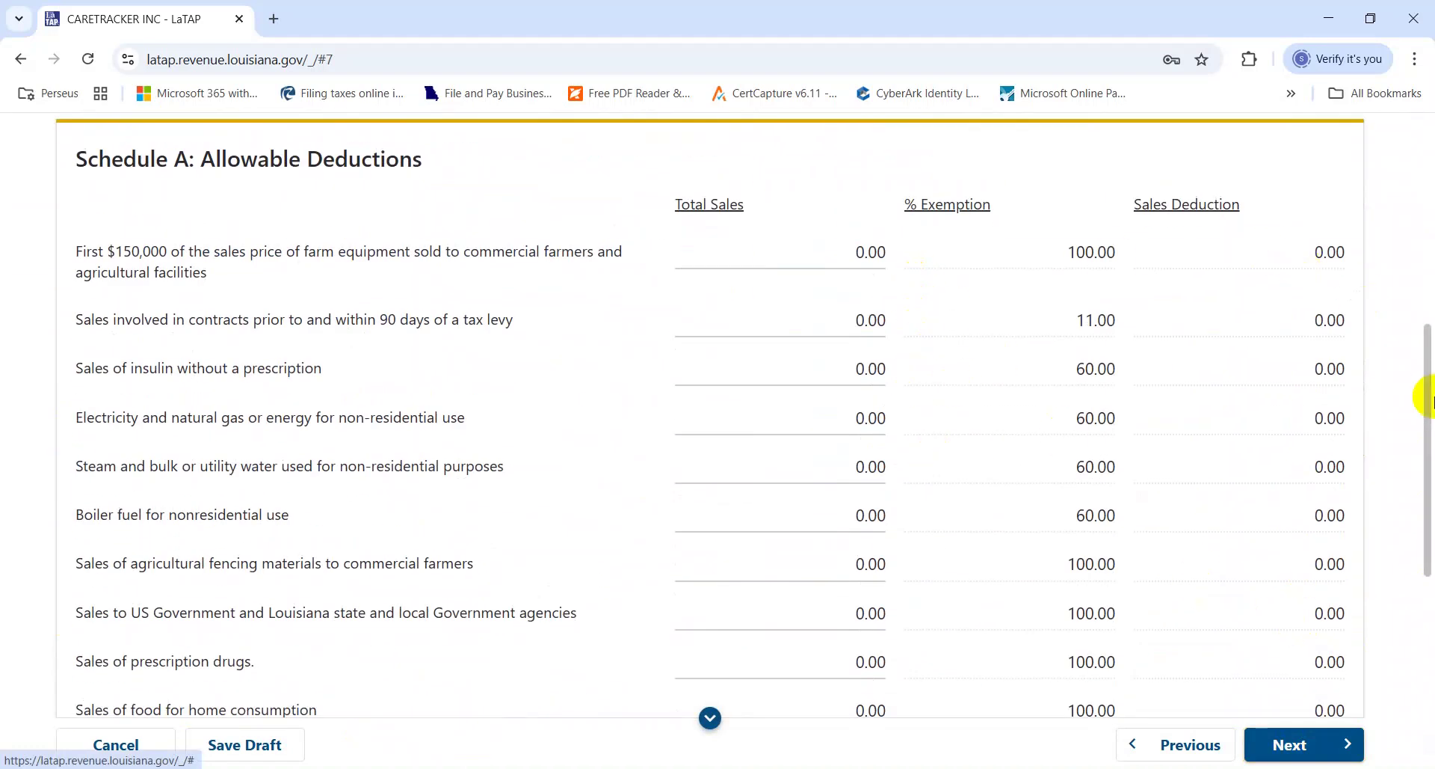
left_click_drag(1430, 396, 1429, 556)
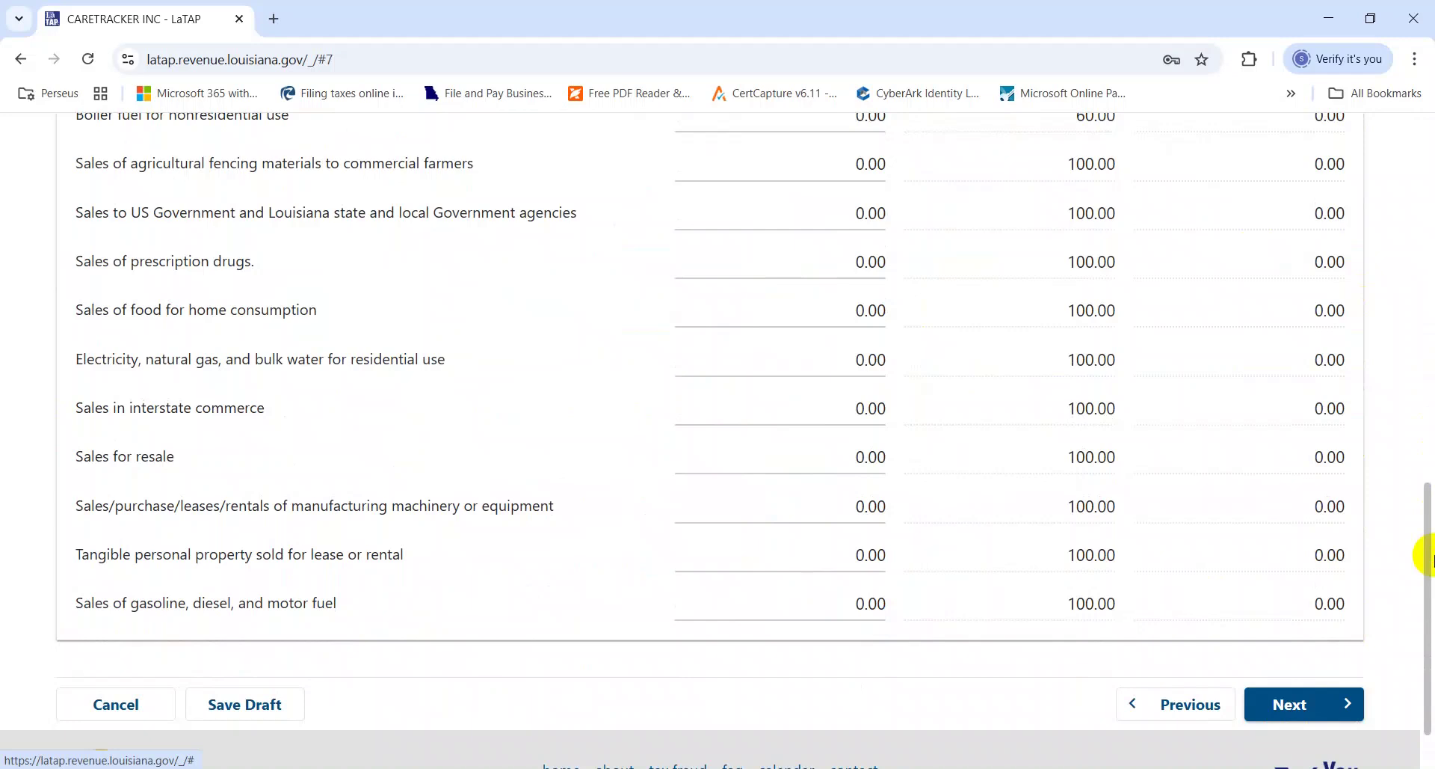
left_click(871, 448)
key("alt+Tab")
key("Right")
key("Right")
key("Right")
key("Right")
key("ctrl+c")
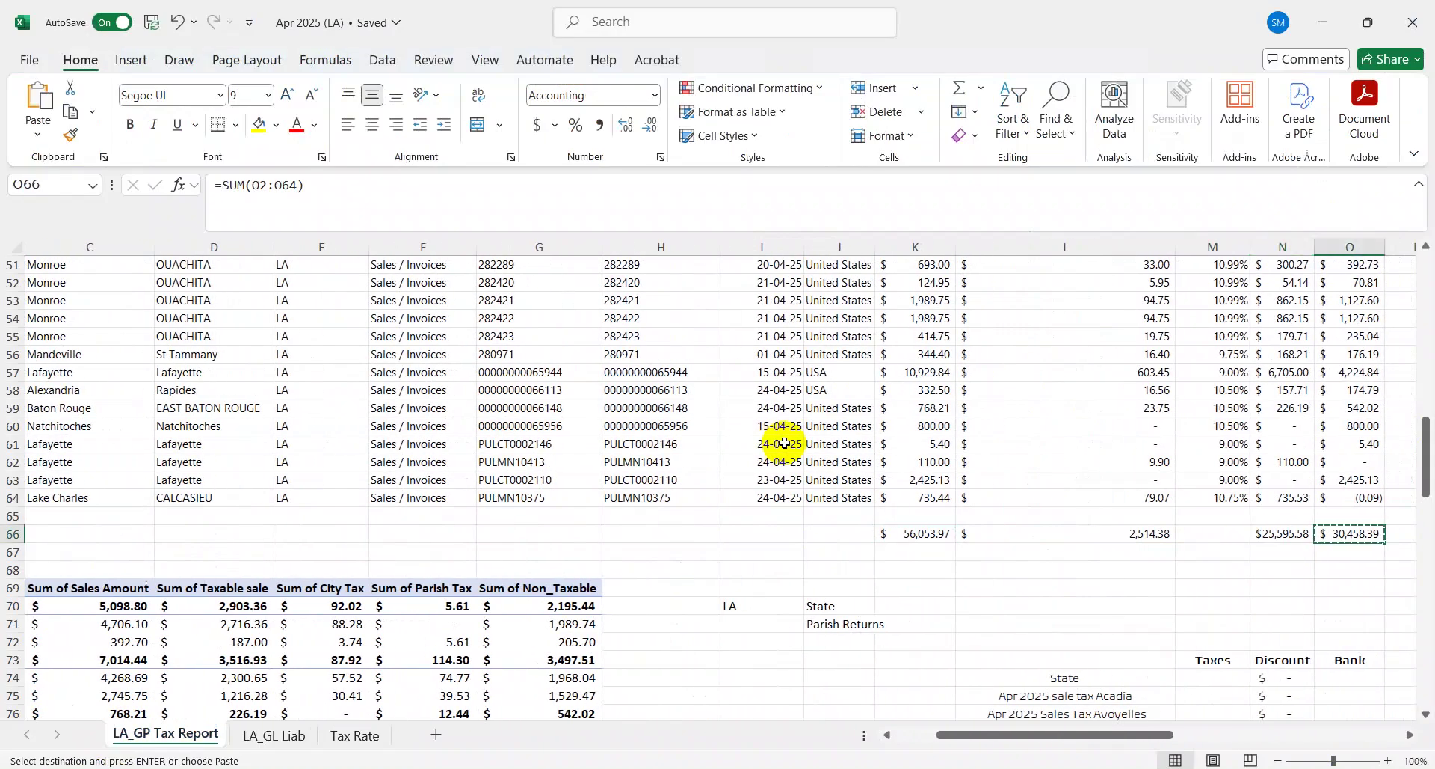
key("alt+Tab")
key("ctrl+v")
key("Tab")
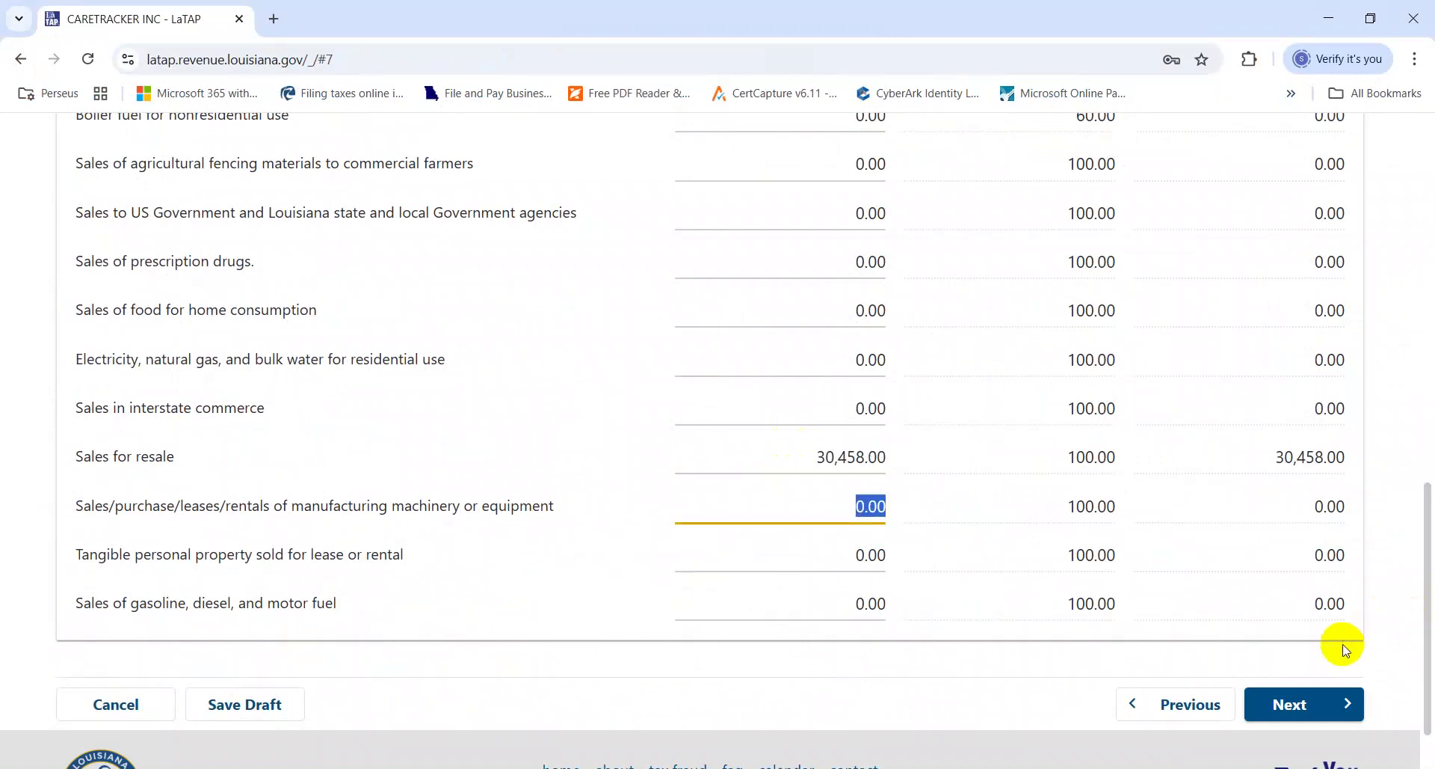
left_click(1274, 706)
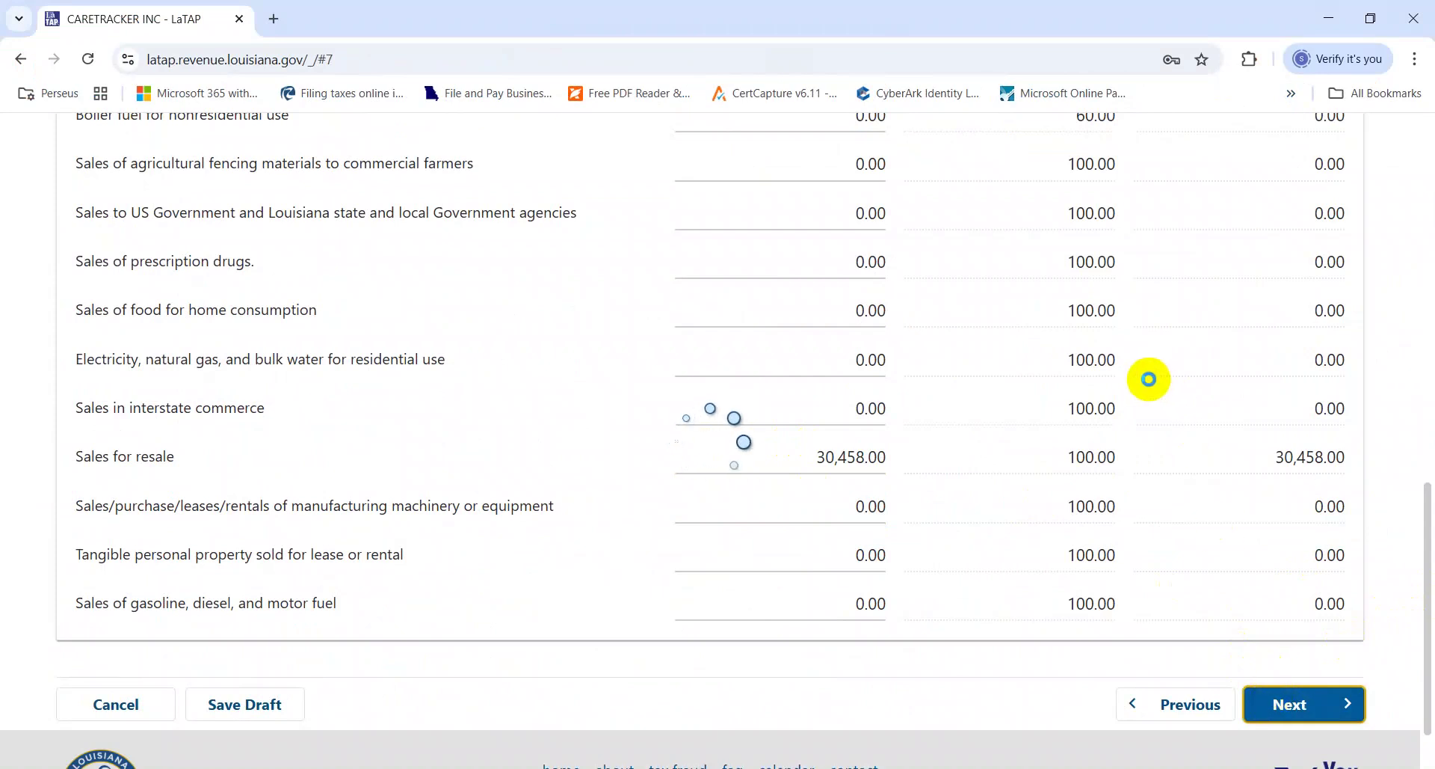
Answer No to having transactions subject to 0% tax (Schedule A-1) and continue.
scroll(1364, 404, "down", 5)
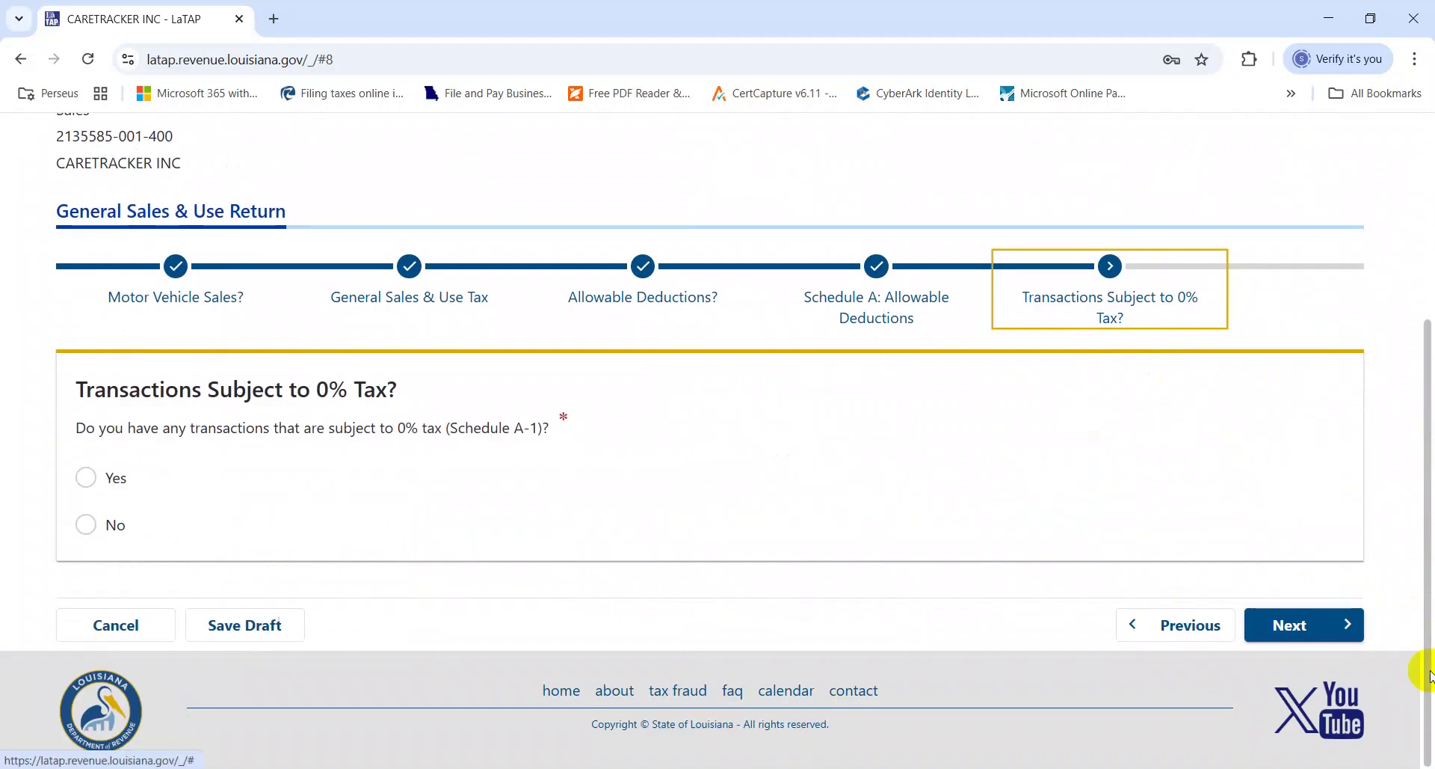
left_click(86, 524)
left_click(1308, 620)
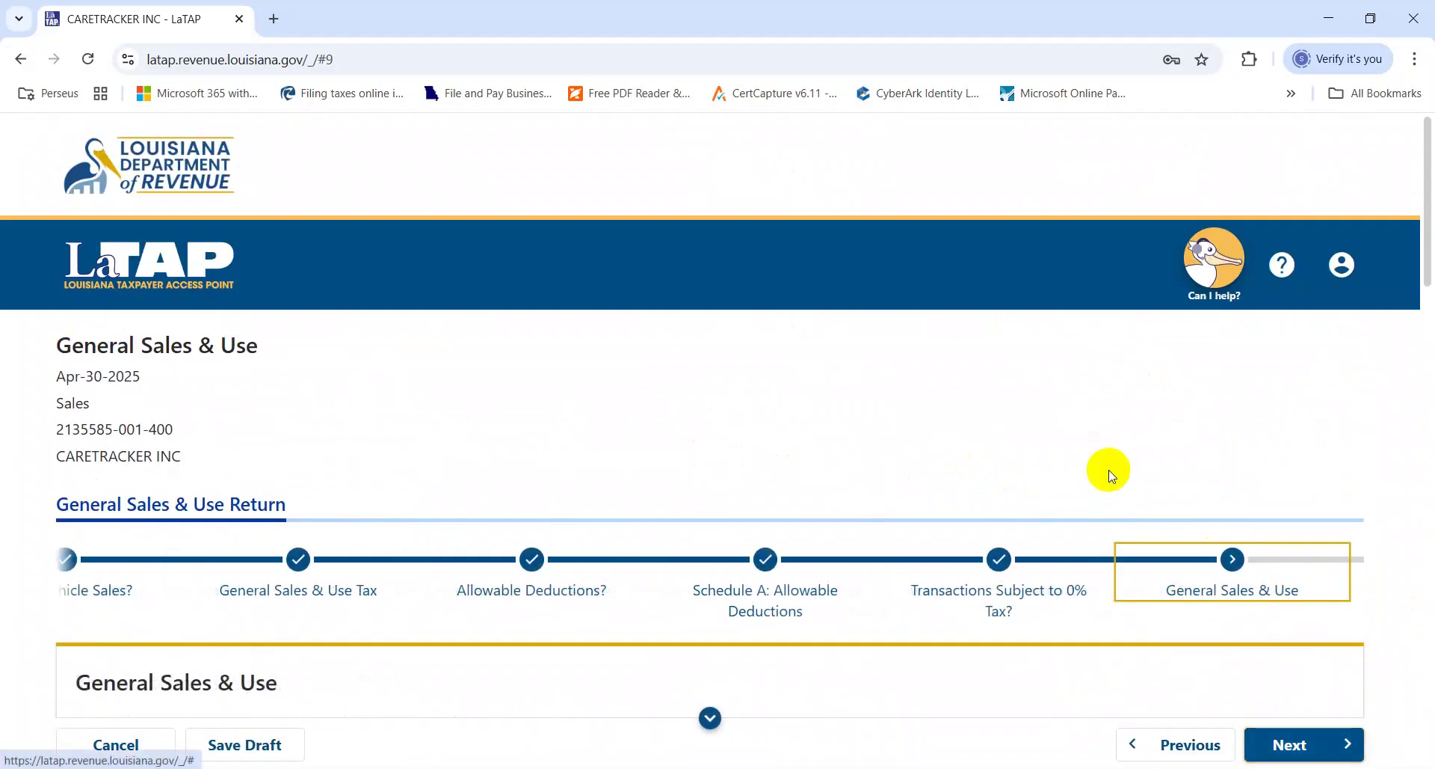
Review the General Sales & Use calculation, checking tax due, vendor's compensation, net tax due and total due.
scroll(1107, 471, "down", 15)
scroll(1107, 471, "down", 8)
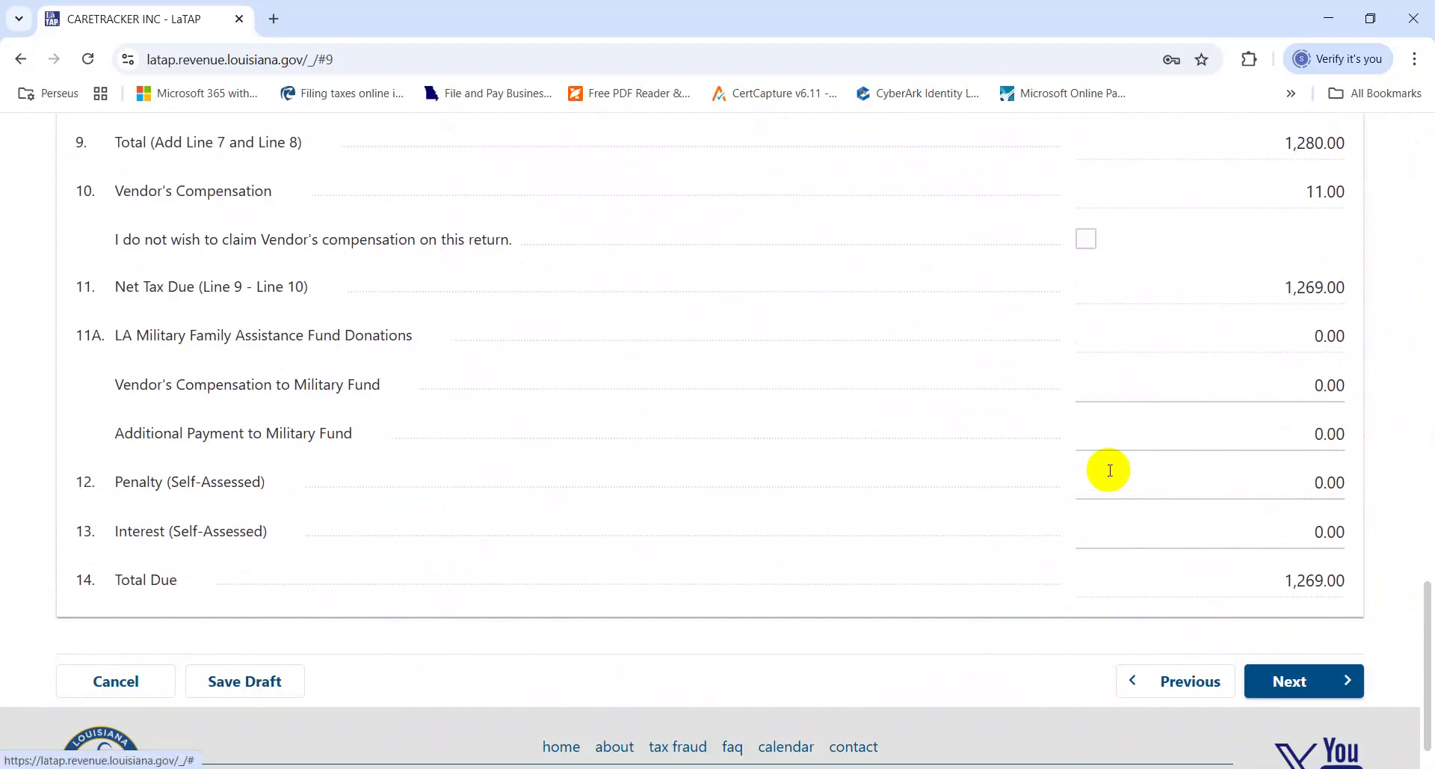
left_click_drag(1426, 586, 1428, 552)
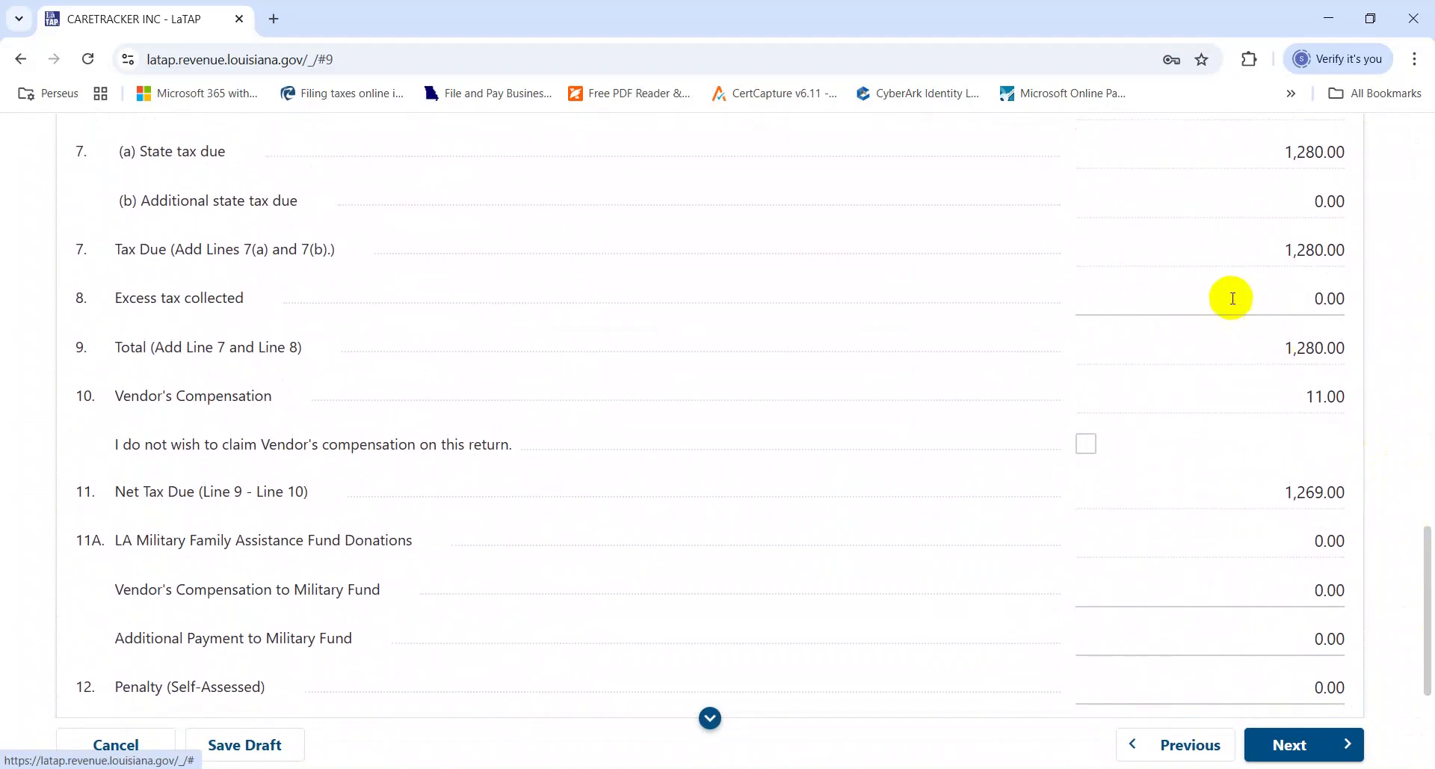
left_click_drag(1246, 252, 1352, 250)
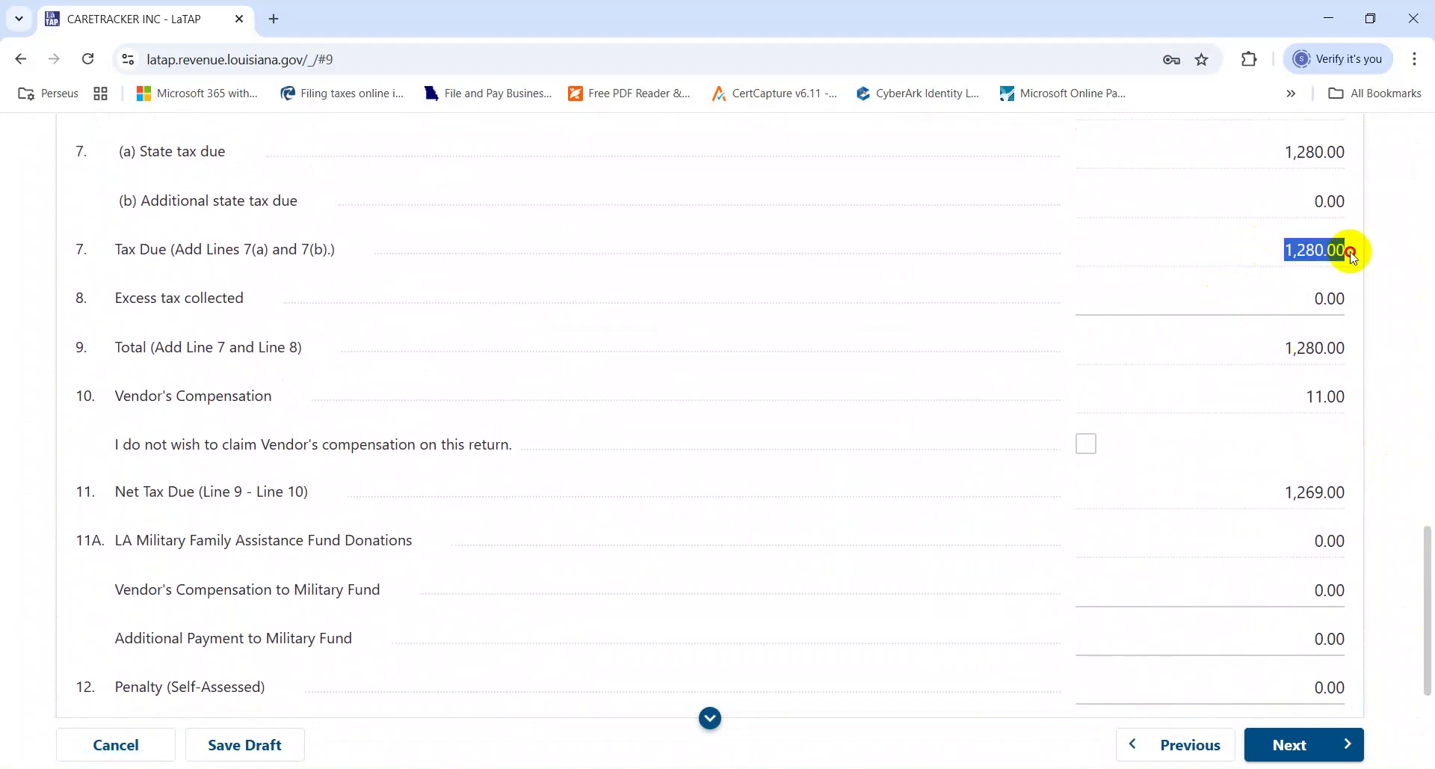
left_click(1372, 259)
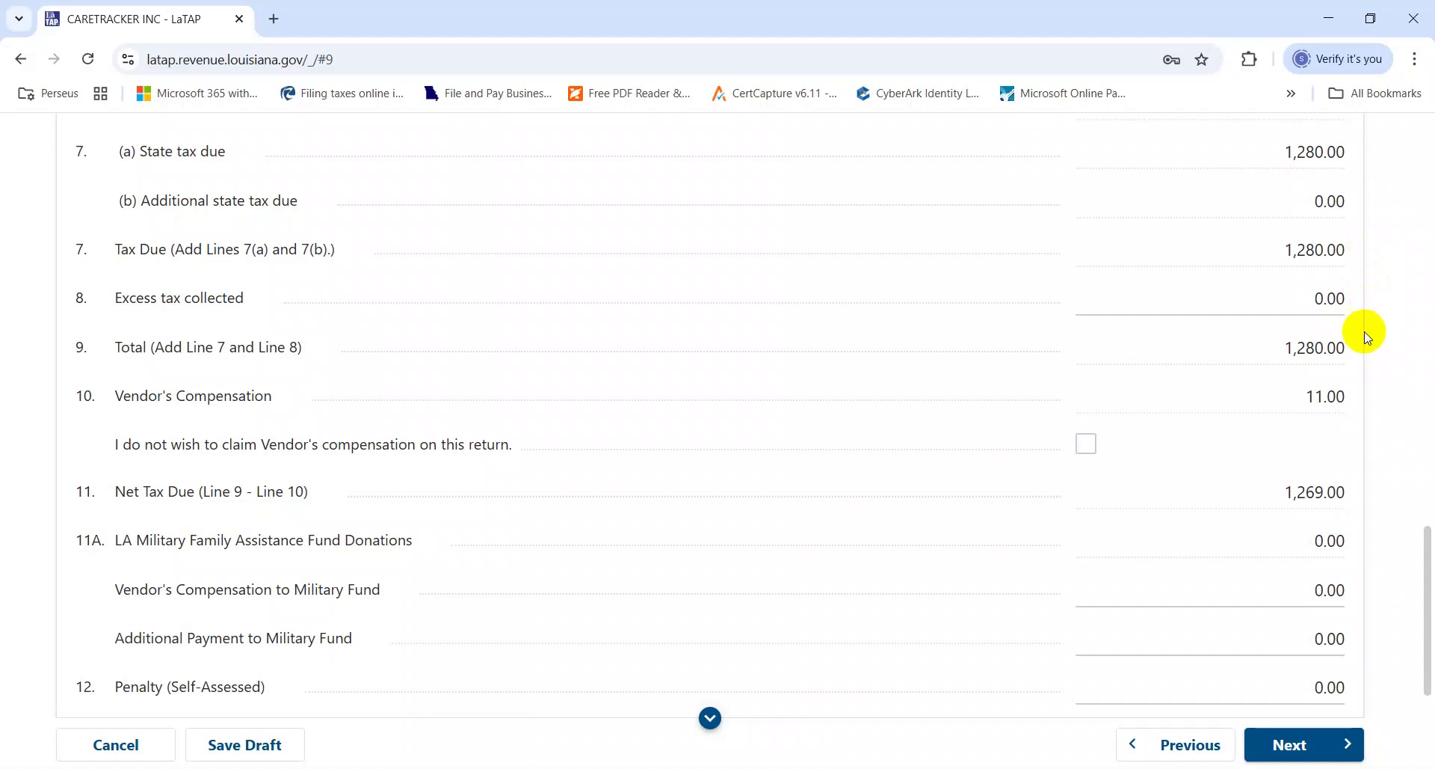
left_click_drag(1355, 397, 1301, 399)
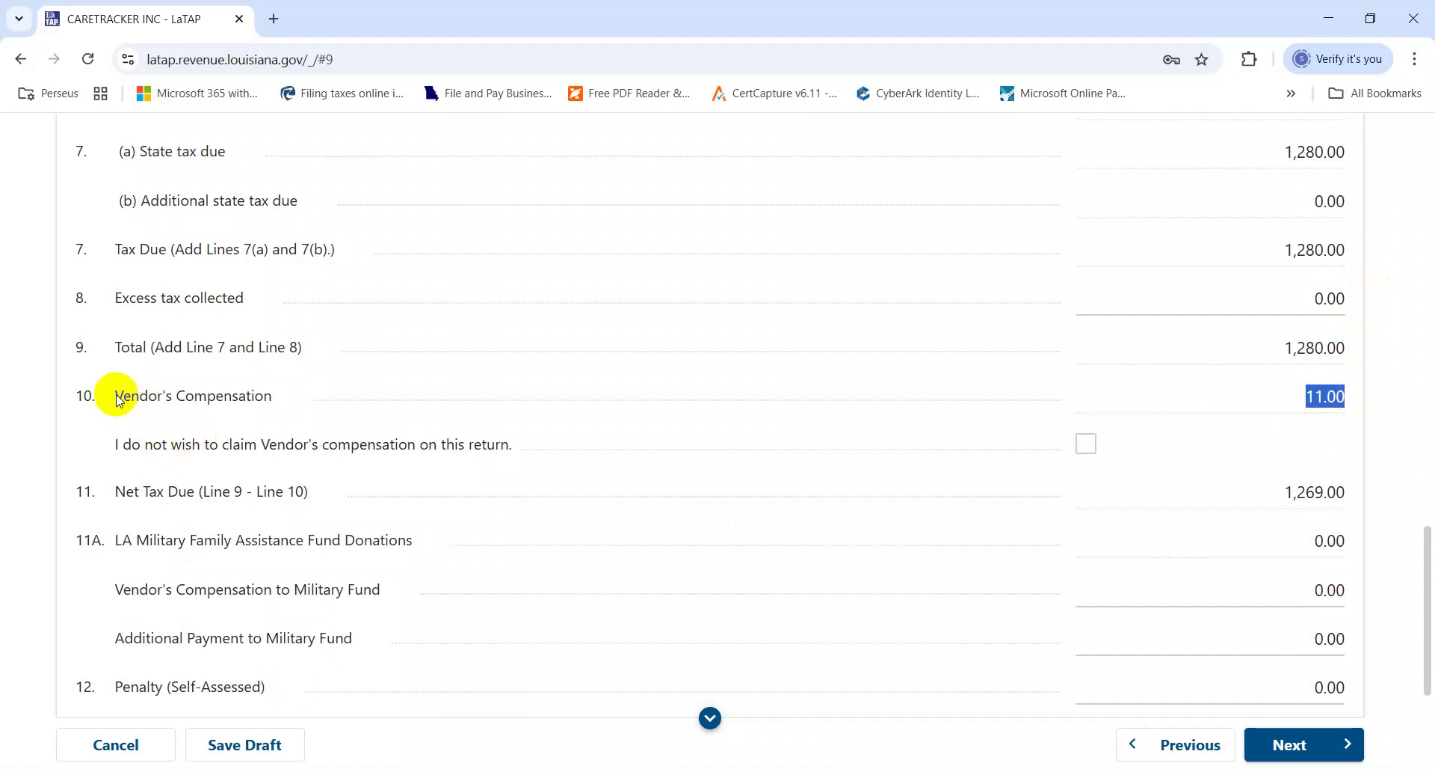
left_click(1389, 468)
left_click_drag(1423, 545, 1423, 631)
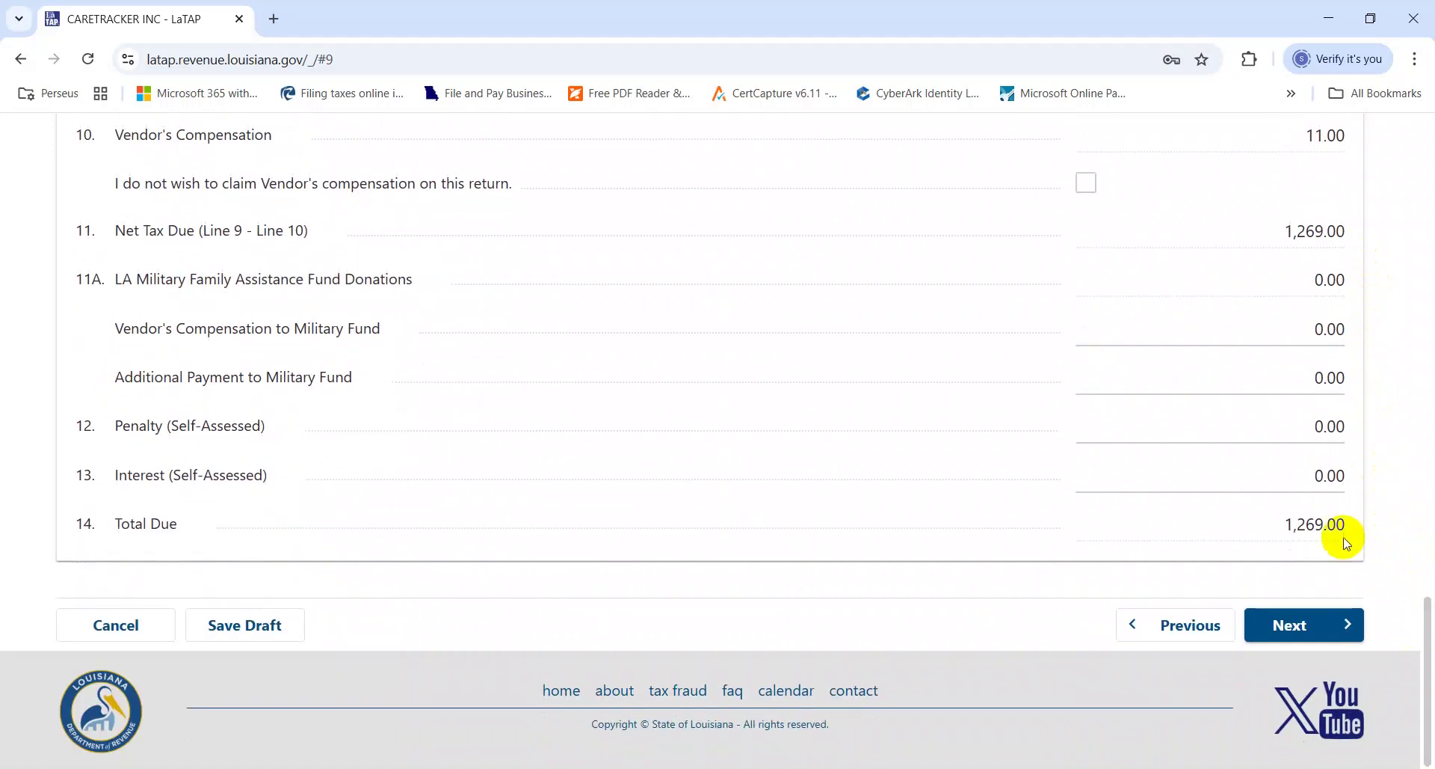
key("alt+shift+Tab")
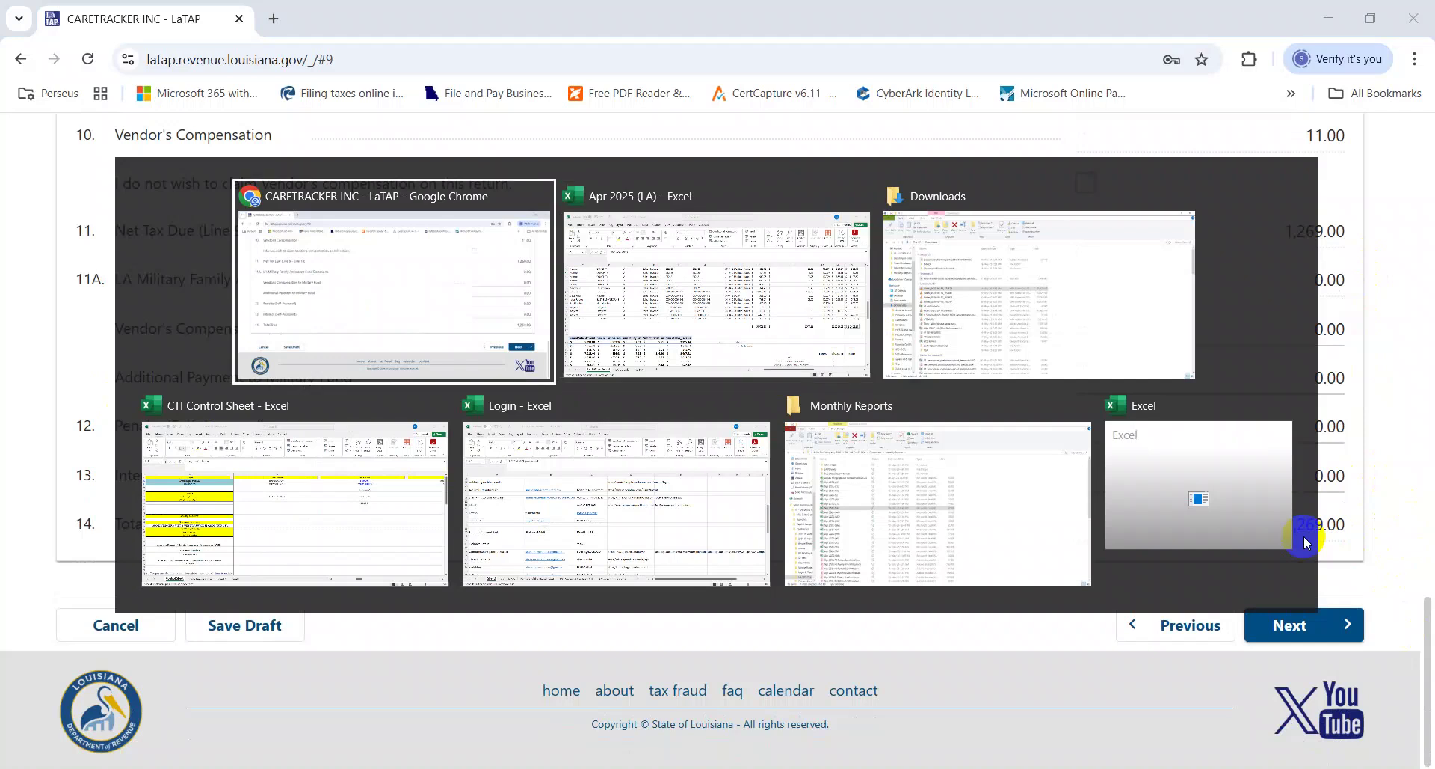
Advance to Review and Submit, leaving the Paid Preparer information blank and Change in Business Status as is.
left_click(1297, 625)
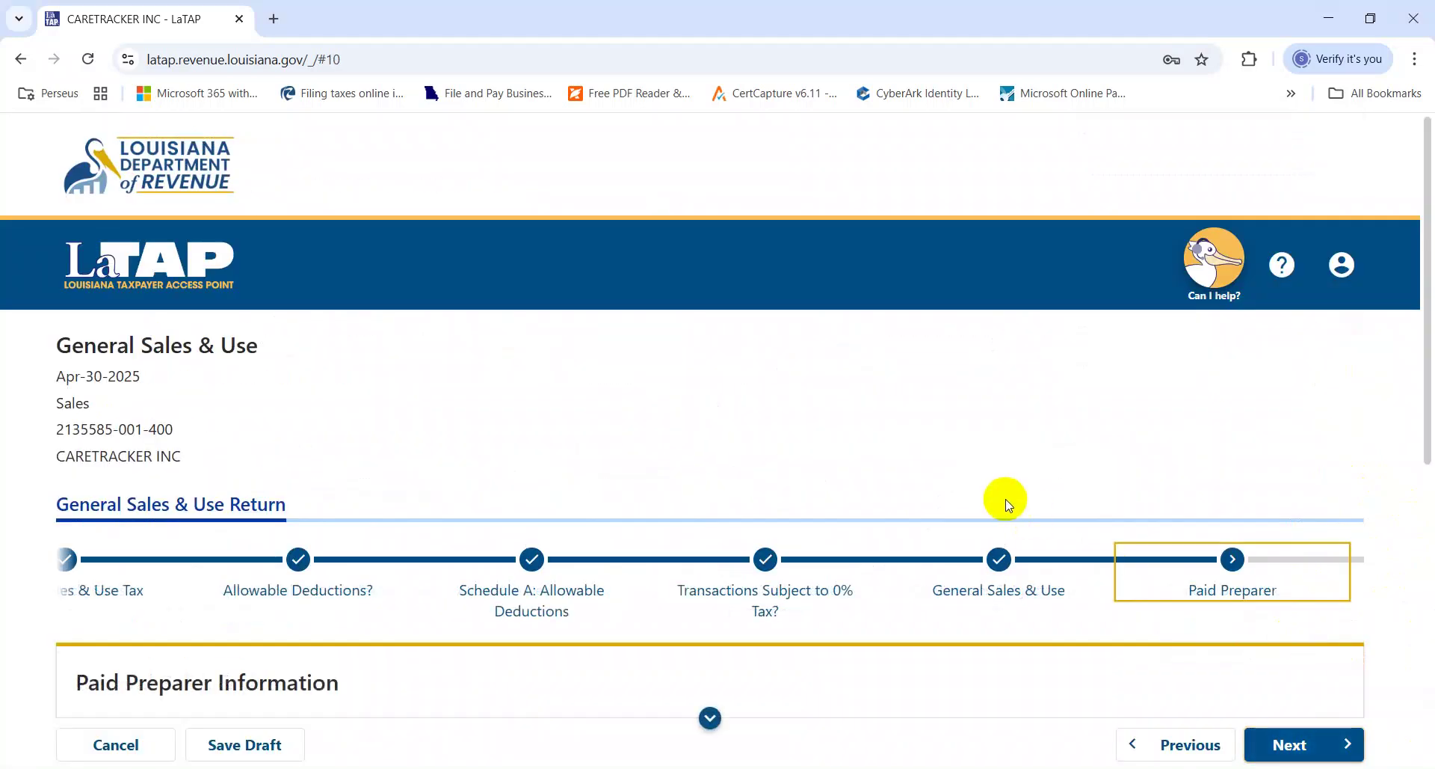
scroll(1002, 503, "down", 7)
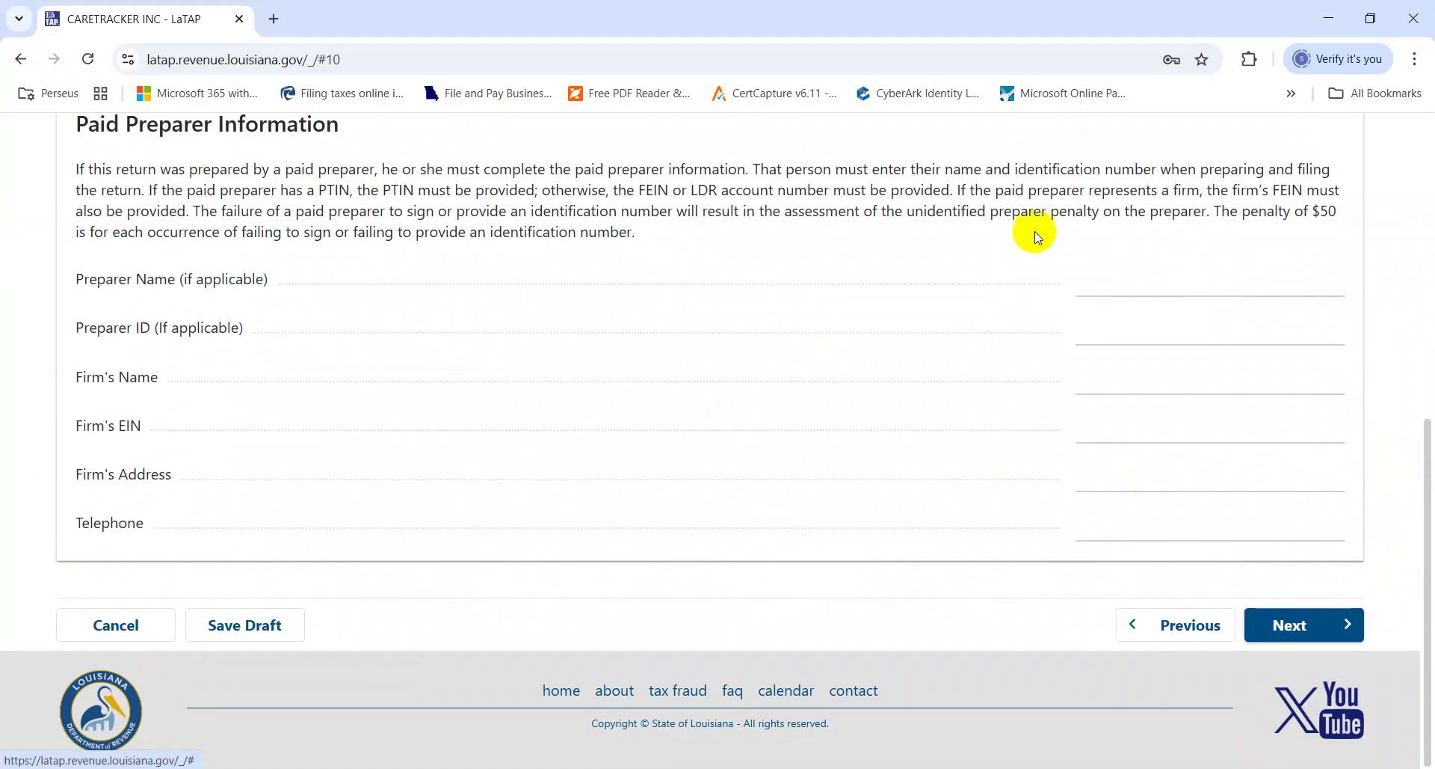
scroll(1419, 374, "up", 2)
scroll(1419, 387, "down", 2)
left_click(1315, 630)
scroll(1313, 628, "down", 4)
left_click(1305, 628)
scroll(1310, 640, "down", 4)
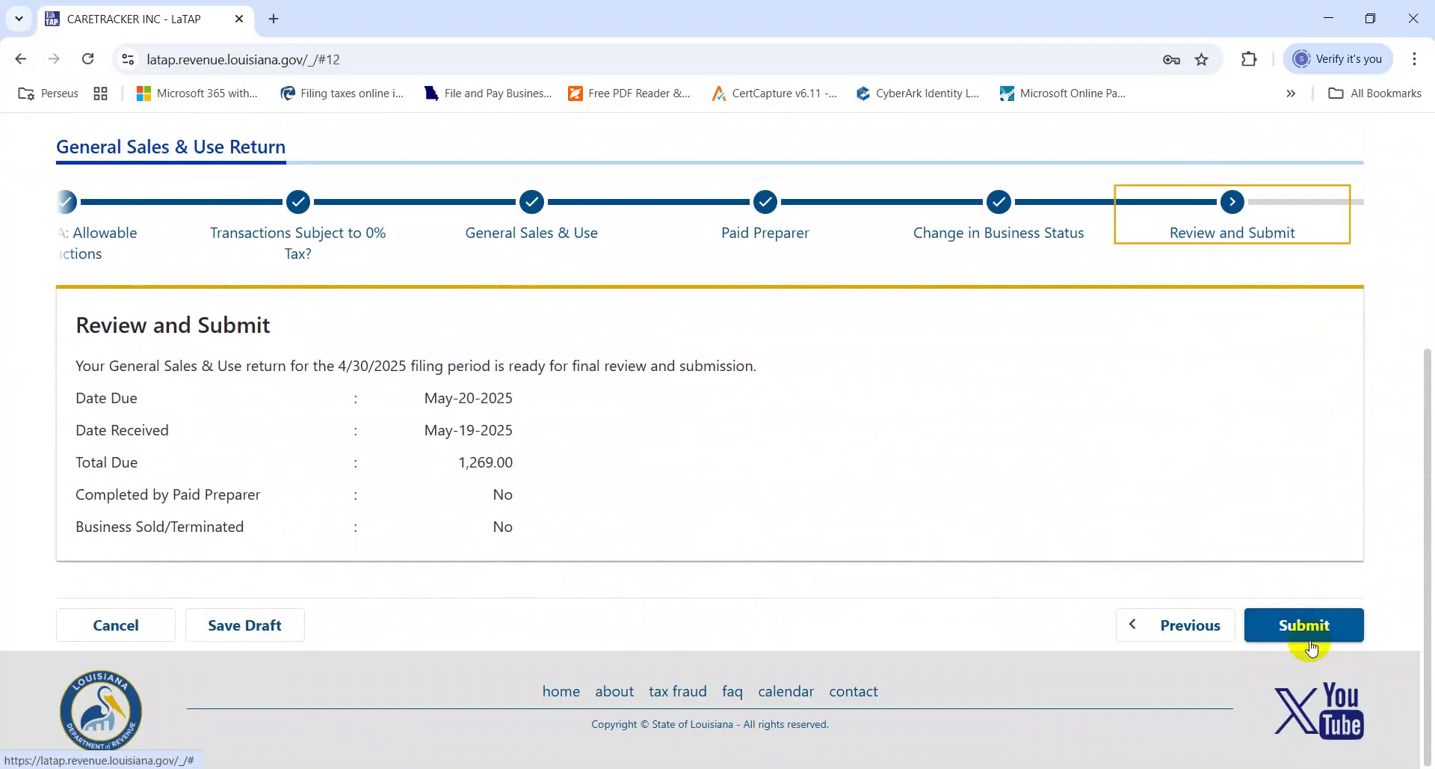
Open the return's password signature confirmation and cancel it without signing.
left_click(1281, 624)
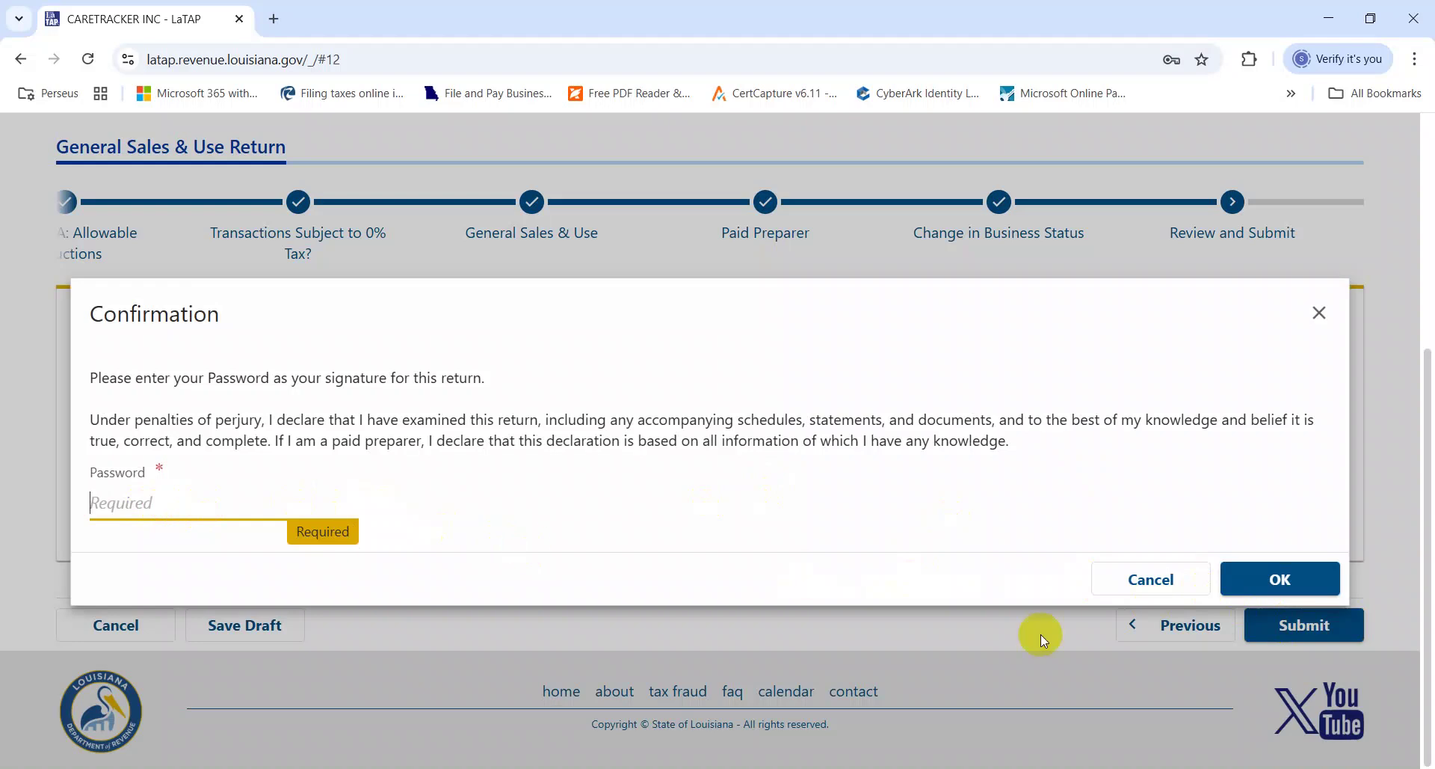
left_click(1151, 579)
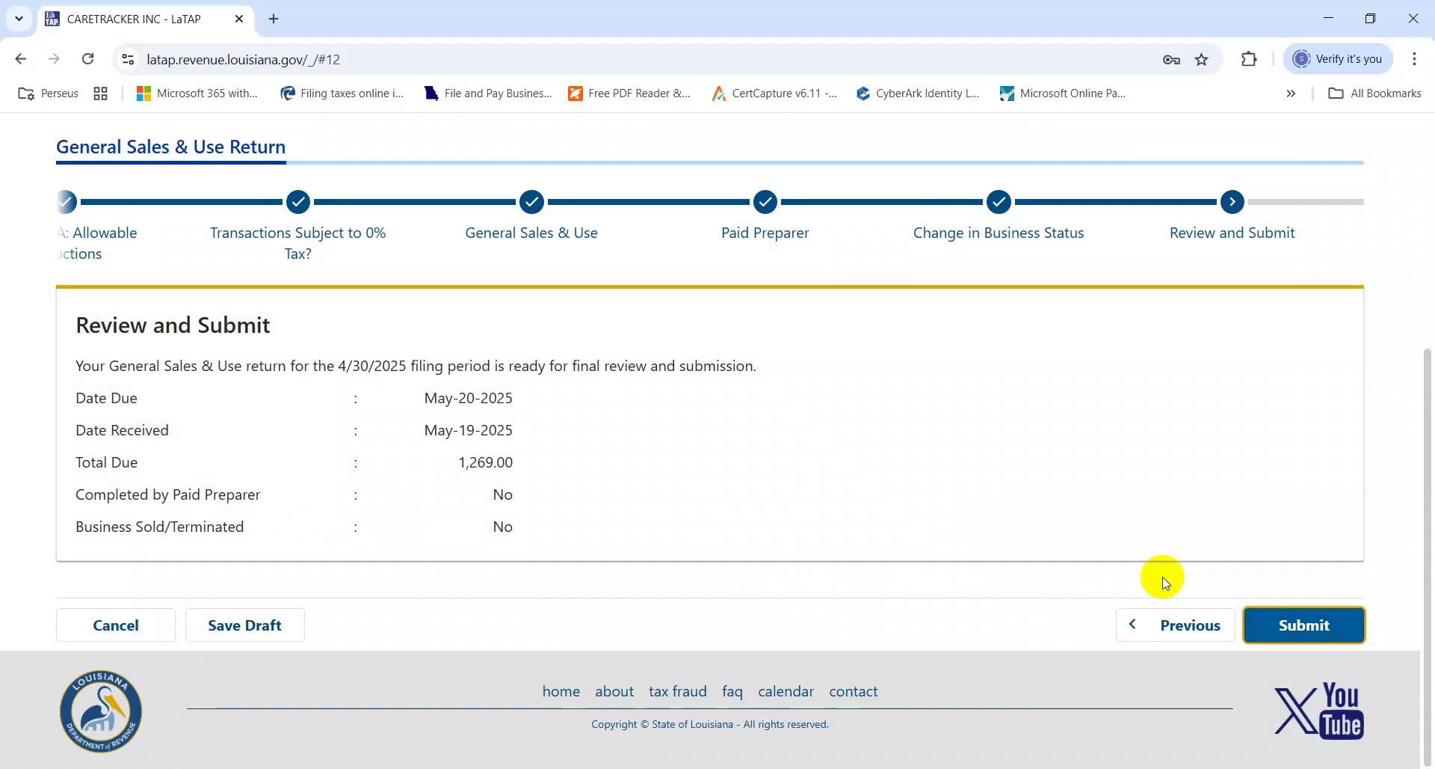
key("alt+Tab")
key("alt+shift+Tab")
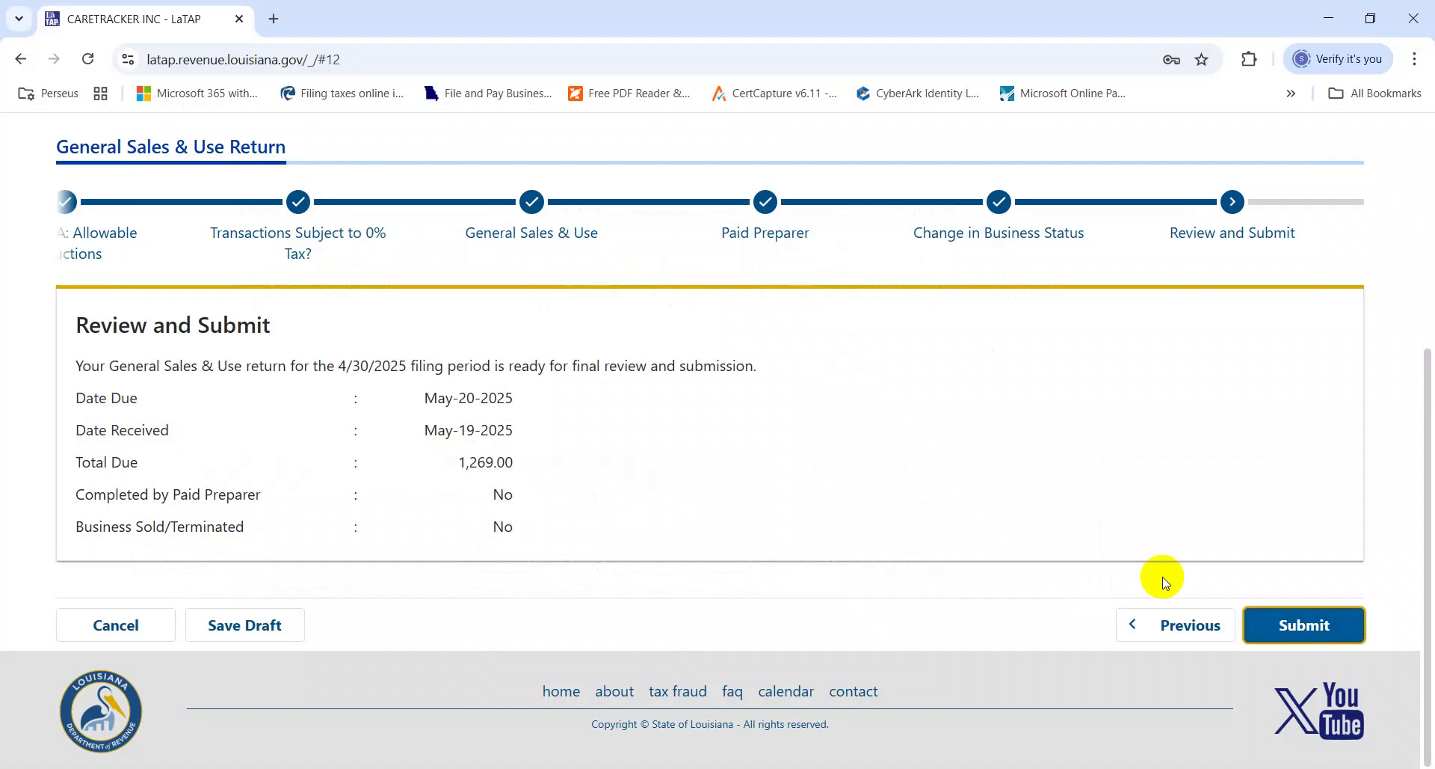
Switch to the Apr 2025 (LA) workbook and examine the parish and city pivot table below the invoice data.
key("alt+Tab")
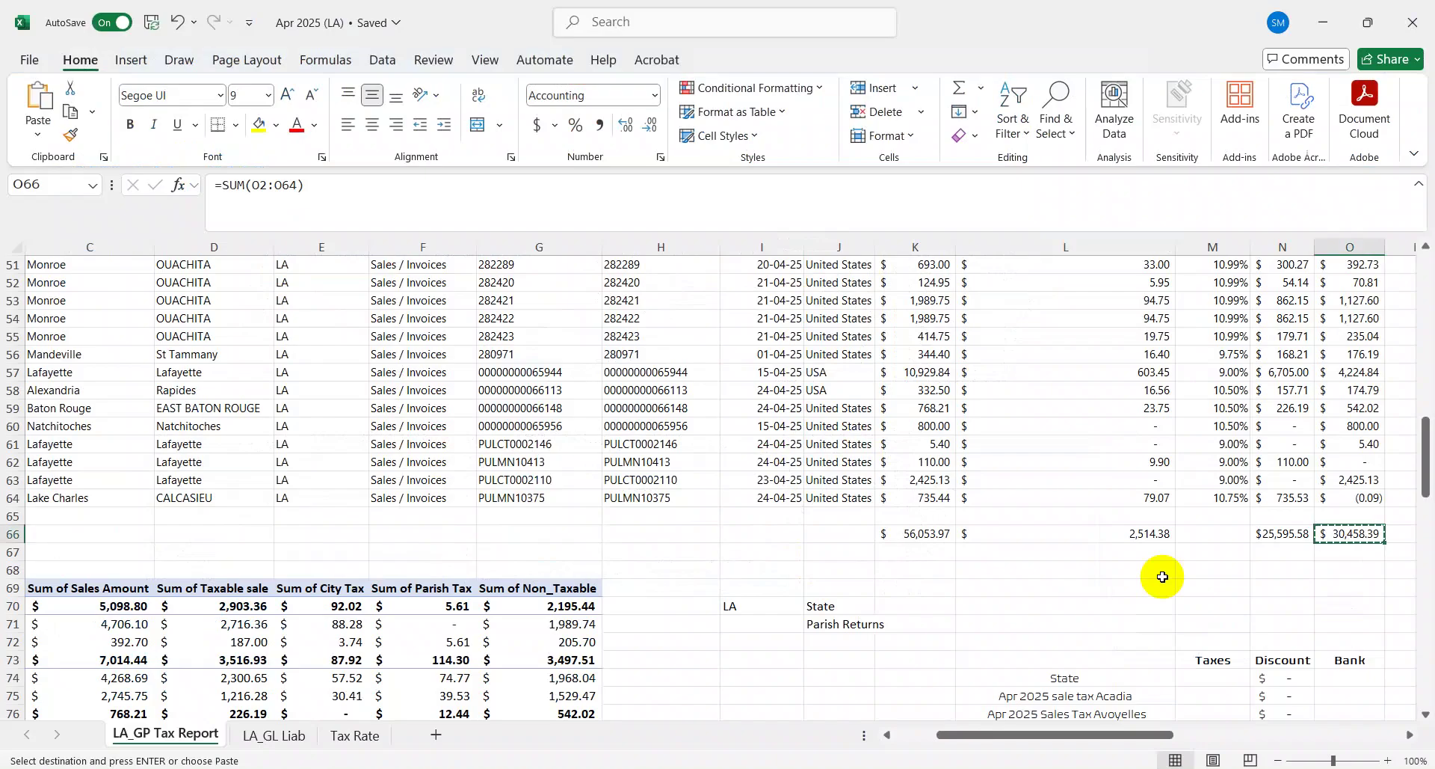
scroll(1163, 577, "left", 5)
key("ctrl+Down")
scroll(1163, 576, "up", 6)
key("ctrl+Up")
key("Right")
key("Right")
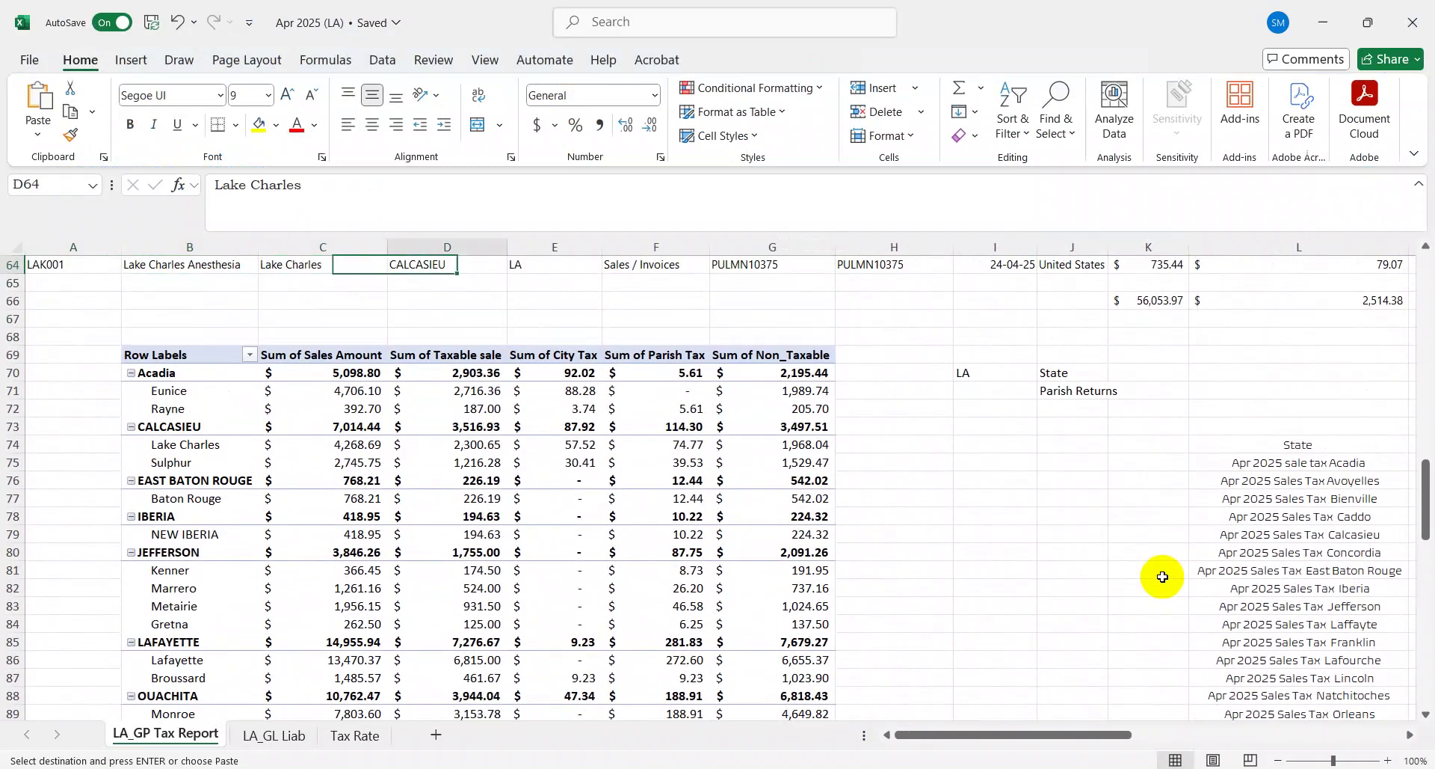
key("Right")
key("Right")
key("Right")
key("Right")
key("Down")
key("Home")
key("Right")
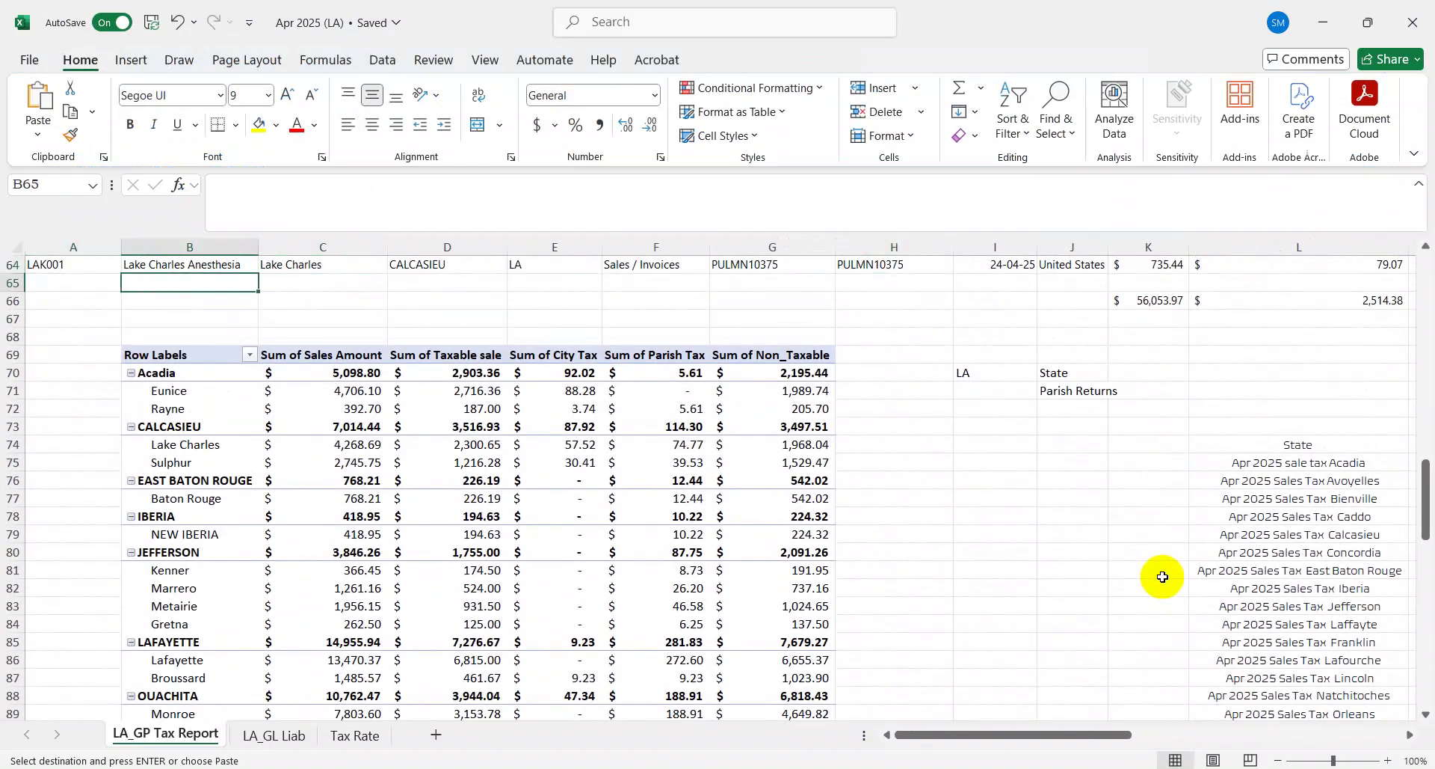
key("ctrl+Down")
key("alt+Tab")
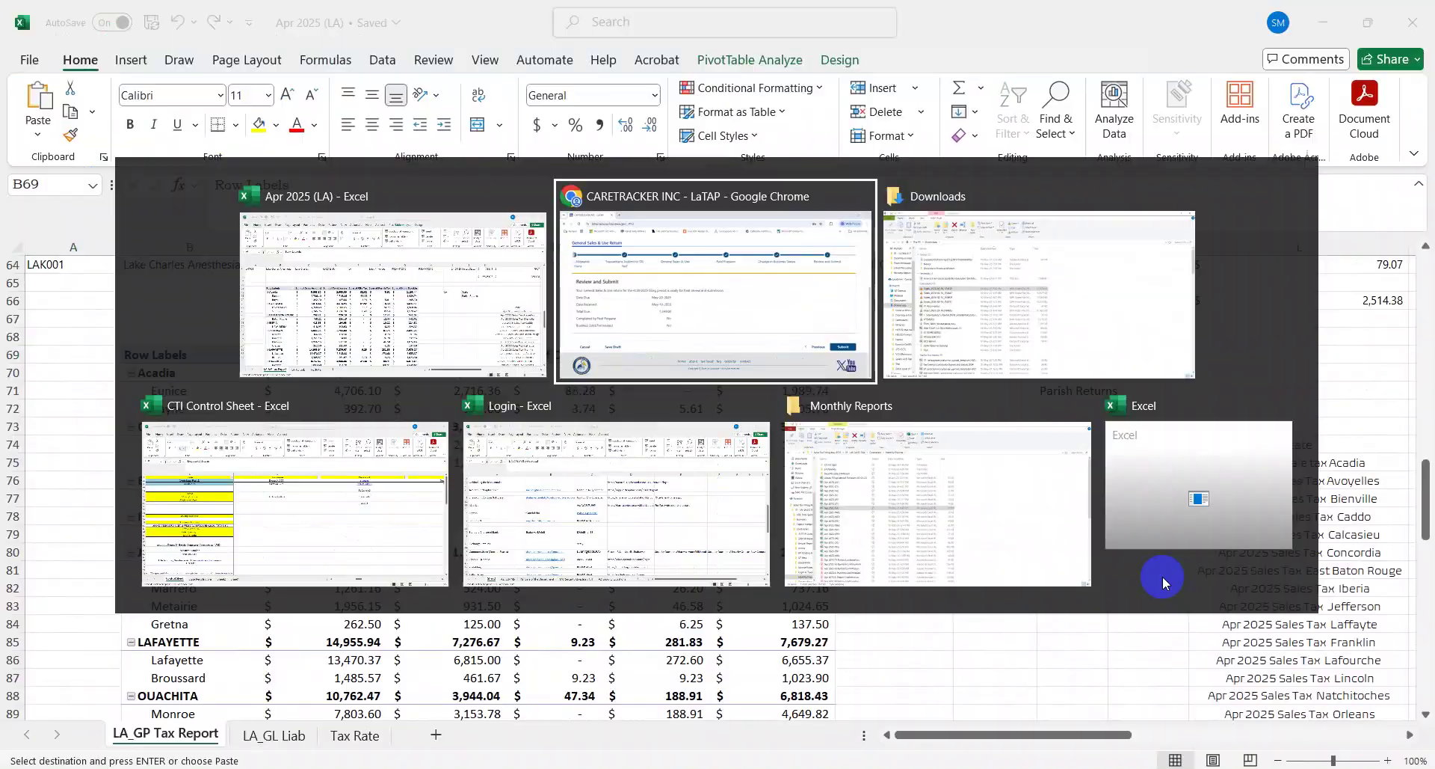